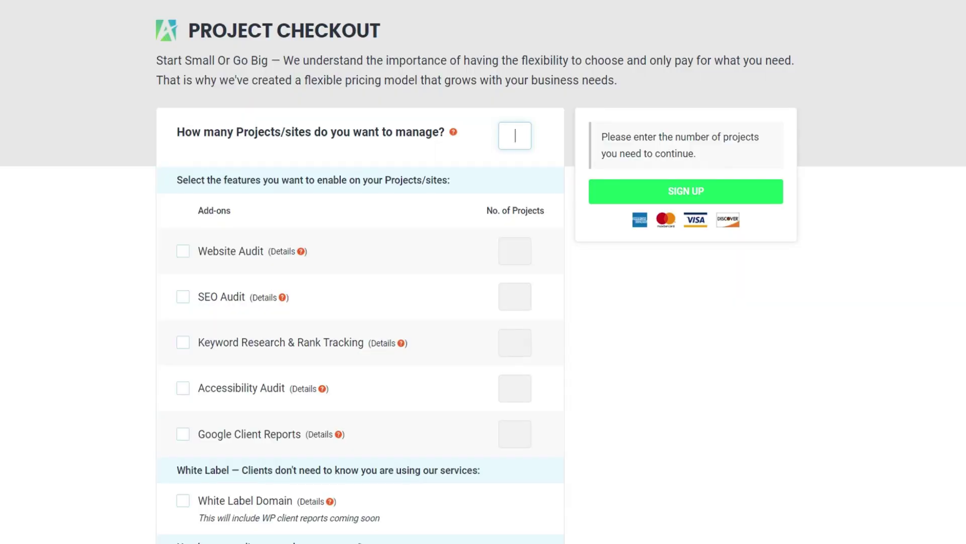
# - Set up the checkout for 1 project with the Website Audit, SEO Audit, and Keyword Research & Rank Tracking add-ons
pyautogui.write('1')
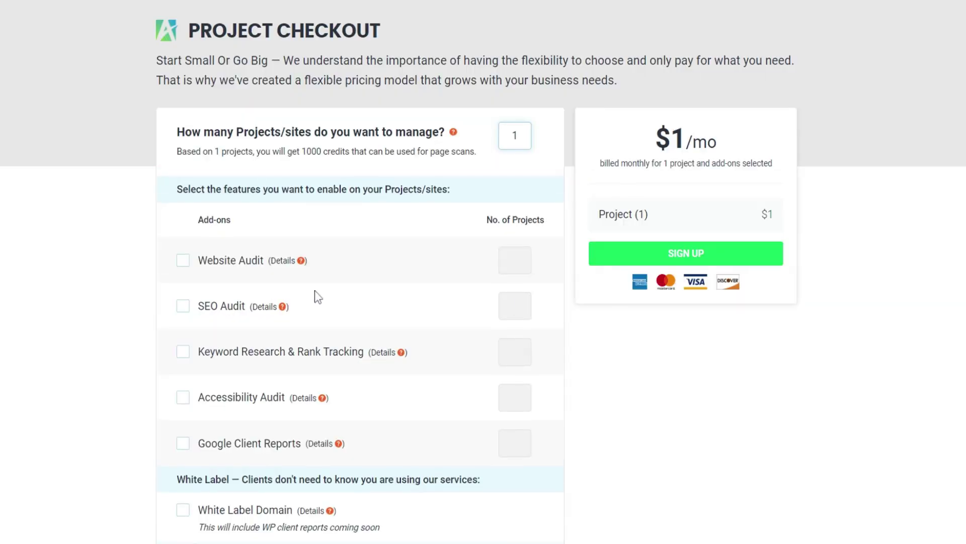
pyautogui.click(186, 261)
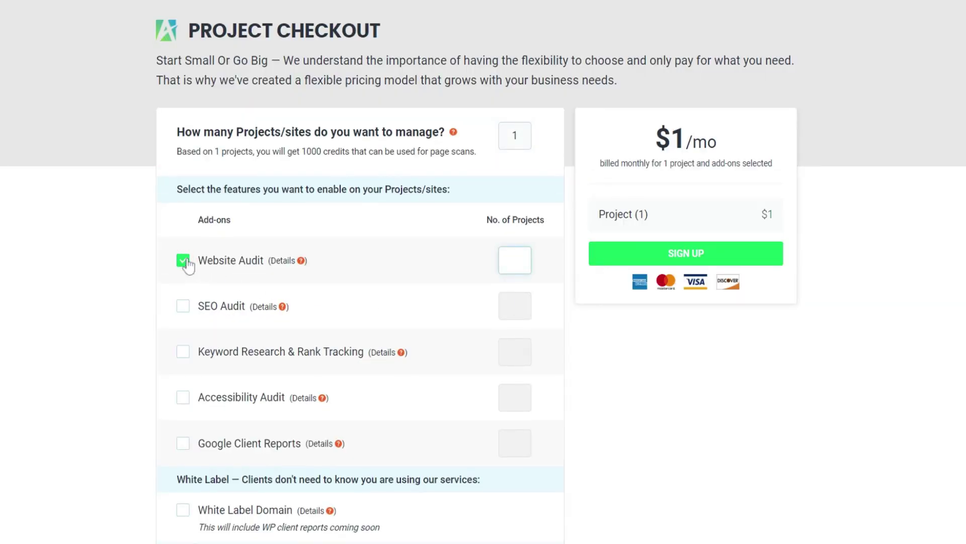
pyautogui.click(184, 307)
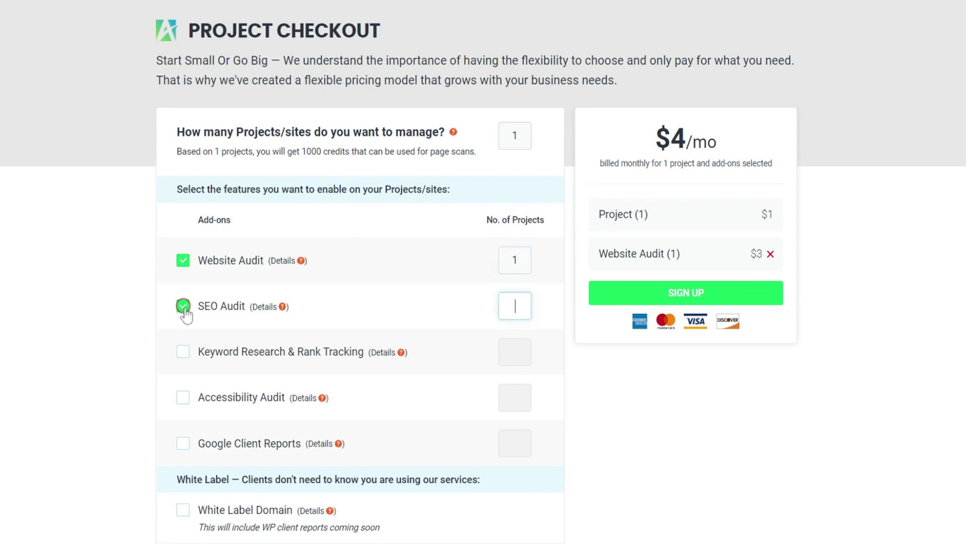
pyautogui.click(183, 352)
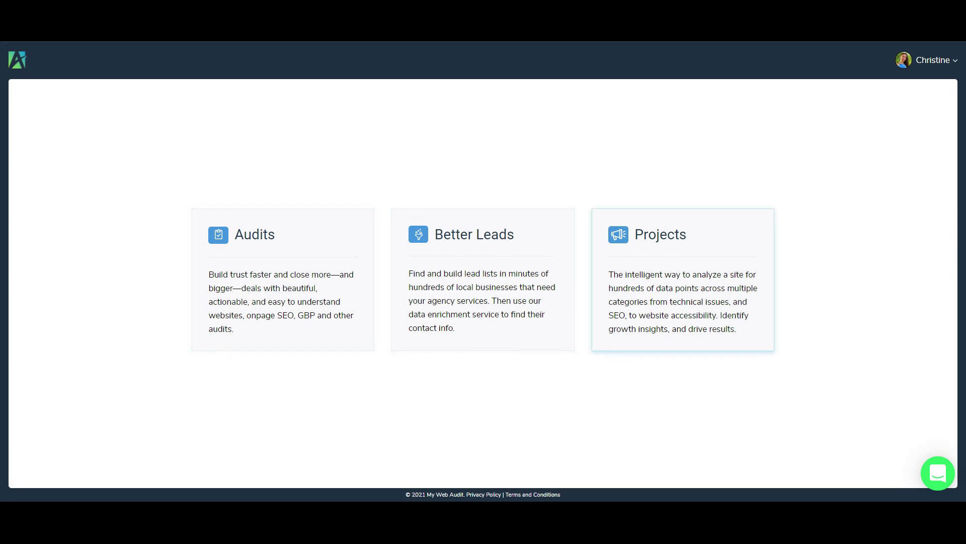
pyautogui.click(675, 269)
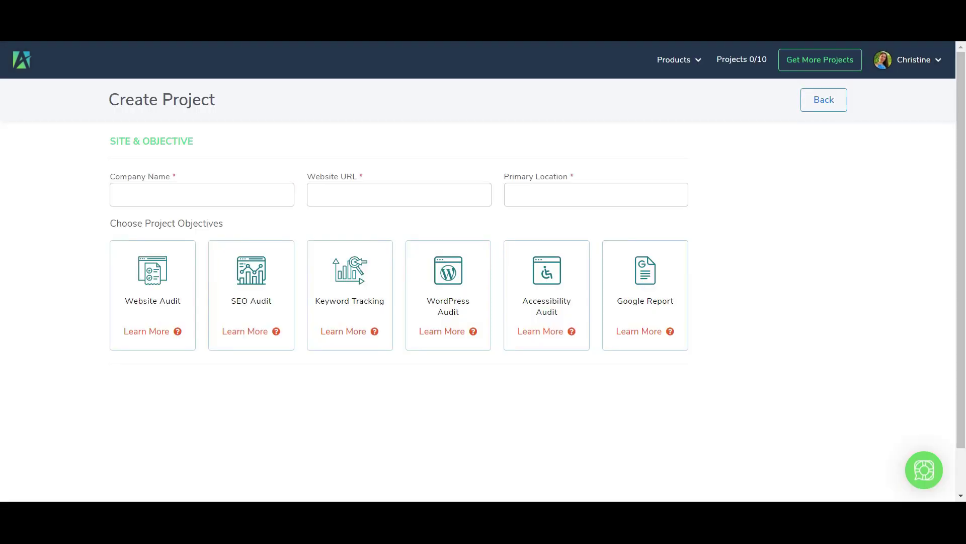
pyautogui.click(259, 191)
pyautogui.write('Our Kids')
pyautogui.click(352, 195)
pyautogui.write('http')
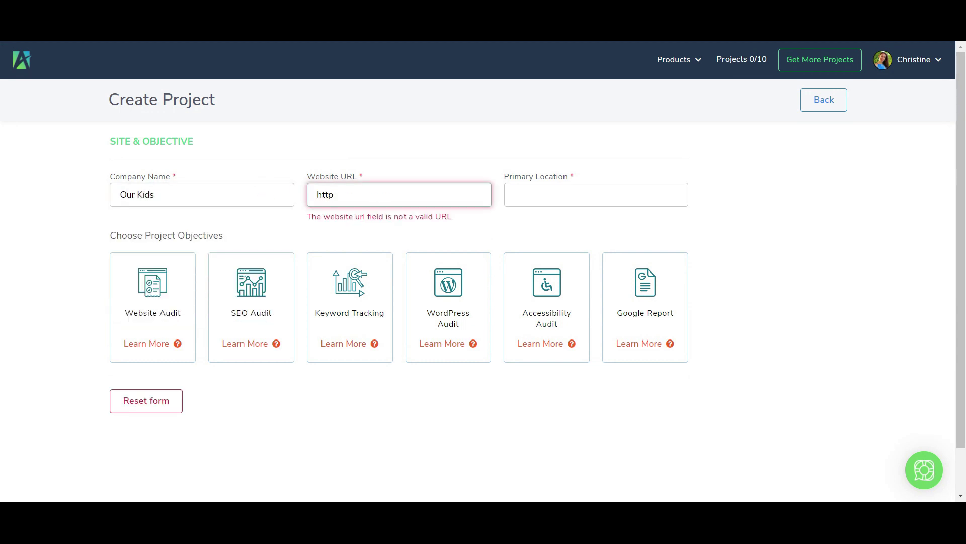
pyautogui.write('s://our-kids.com')
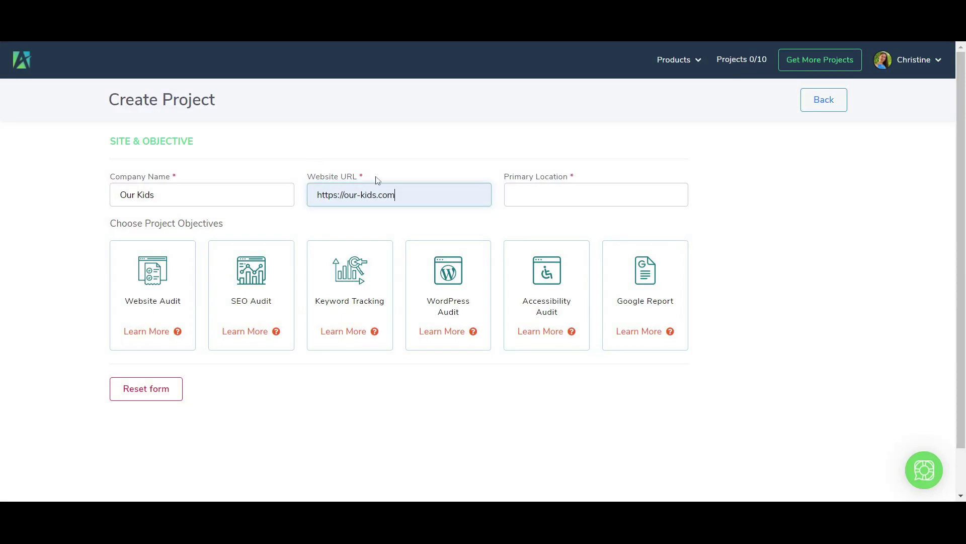
# - Set the primary location to Washington, DC, USA and choose SEO Audit as the project objective
pyautogui.click(514, 194)
pyautogui.write('Washing')
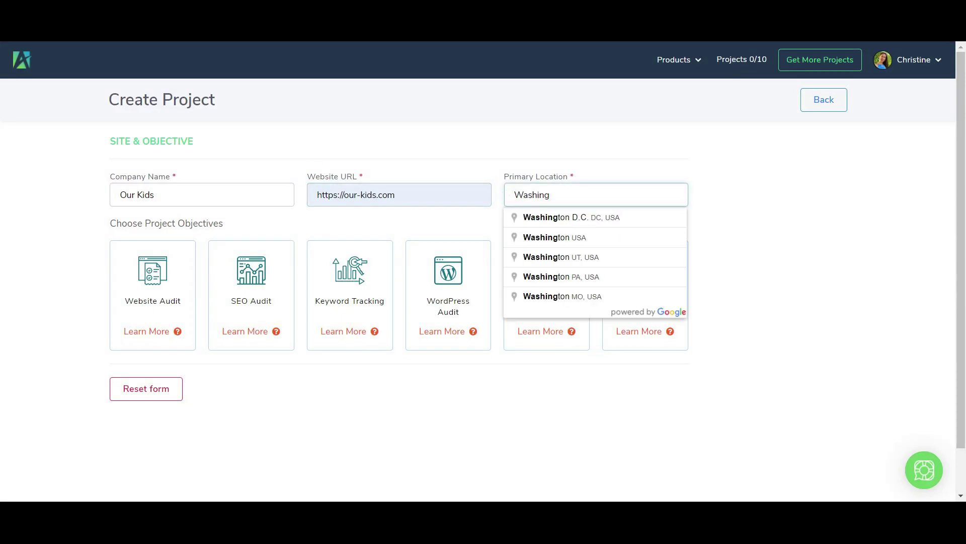
pyautogui.click(526, 217)
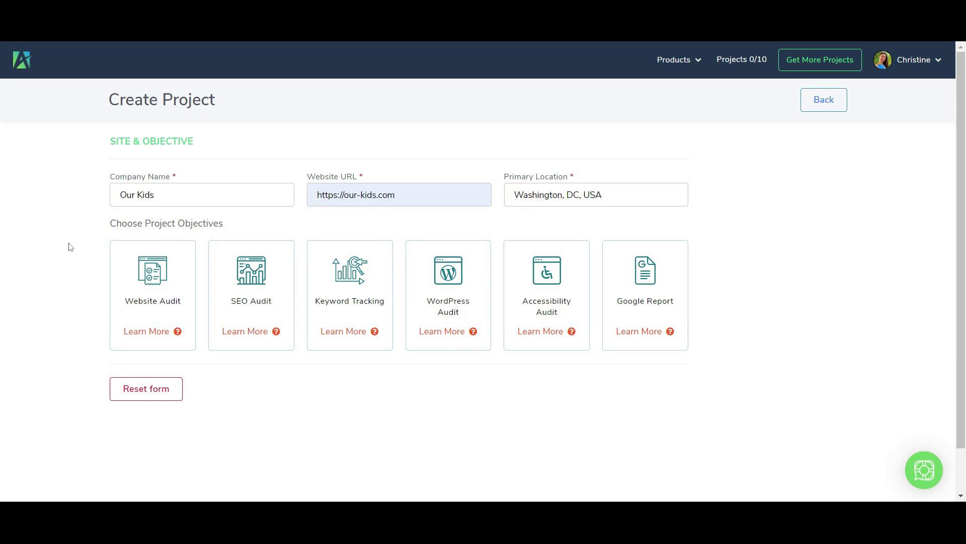
pyautogui.click(234, 287)
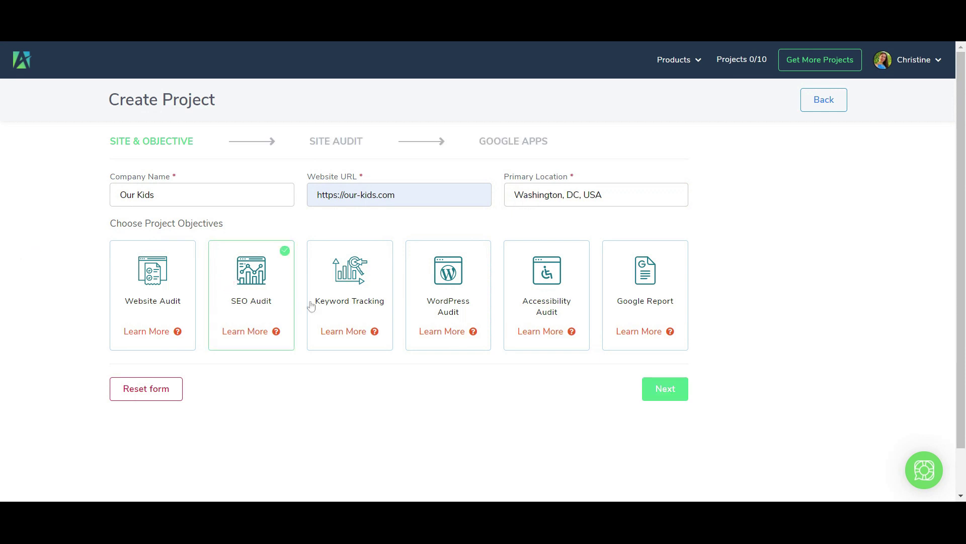
pyautogui.click(352, 300)
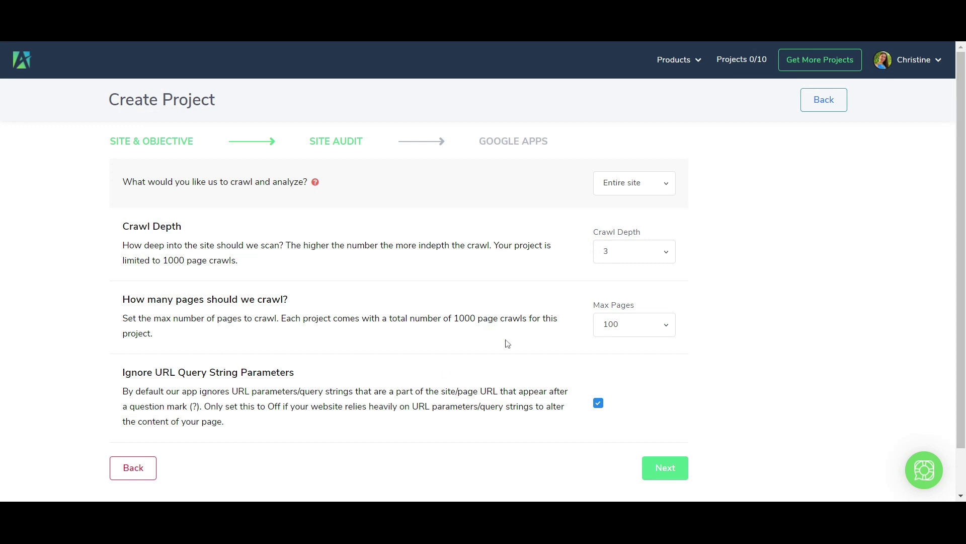
# - Try Specific URLs as the crawl scope and return it to Entire site
pyautogui.click(637, 190)
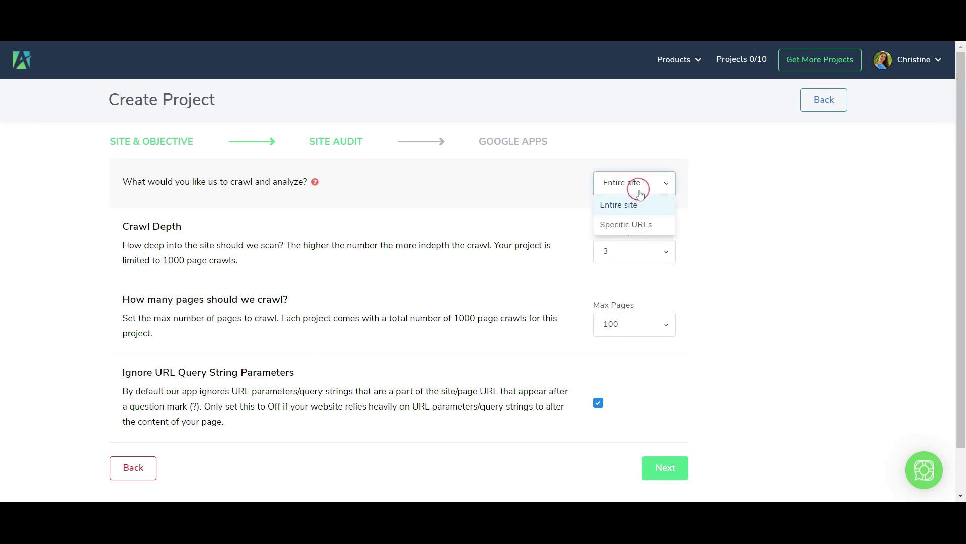
pyautogui.click(641, 225)
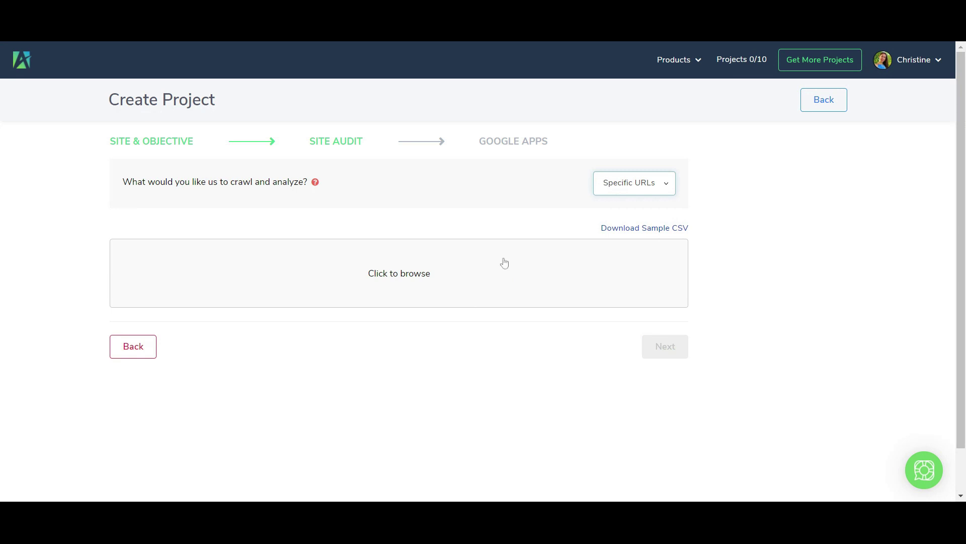
pyautogui.click(610, 194)
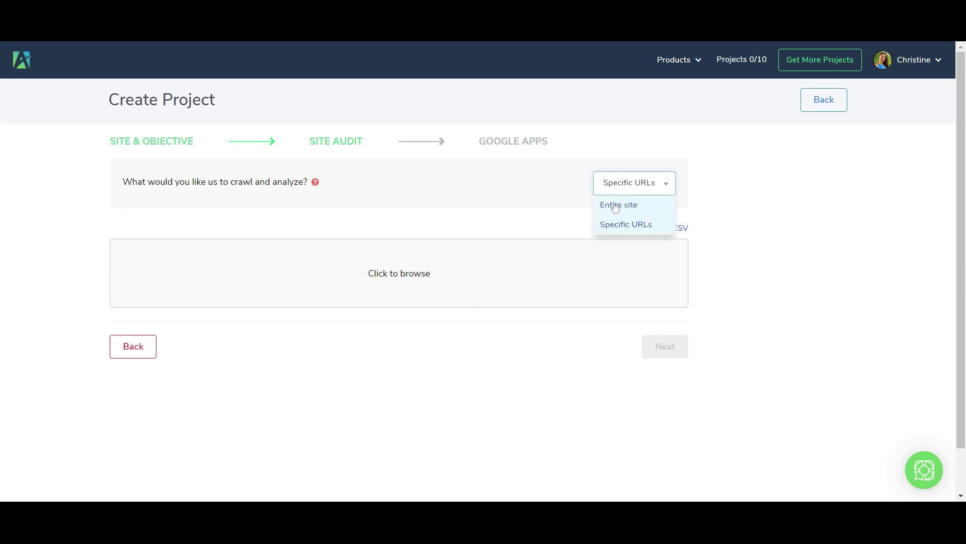
pyautogui.click(615, 208)
pyautogui.click(747, 194)
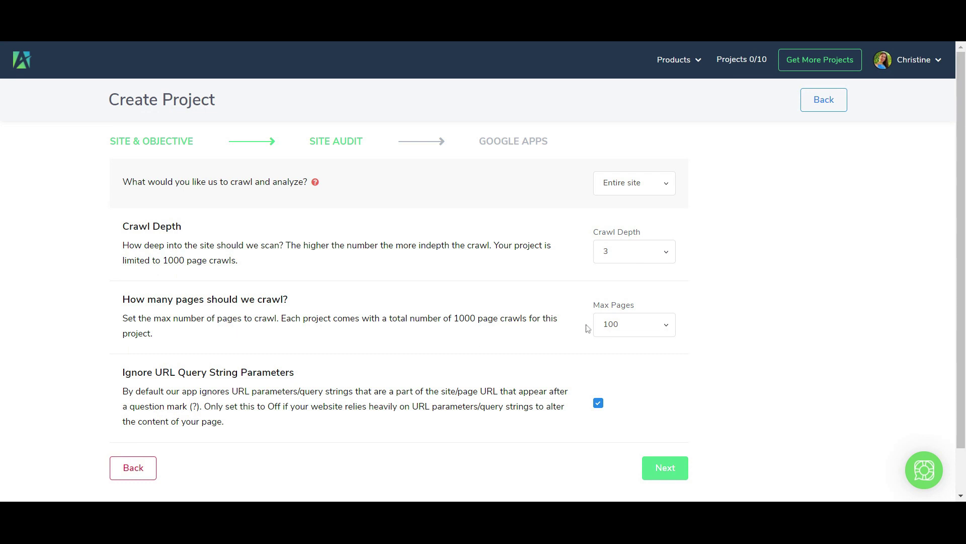
# - Check the maximum pages choices and accept the site audit crawl settings with 100 pages
pyautogui.click(638, 329)
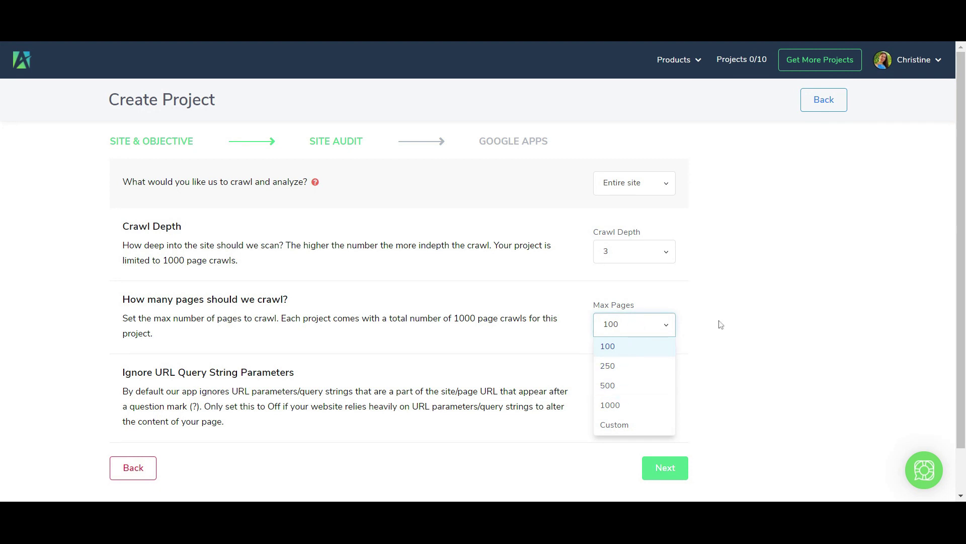
pyautogui.click(744, 312)
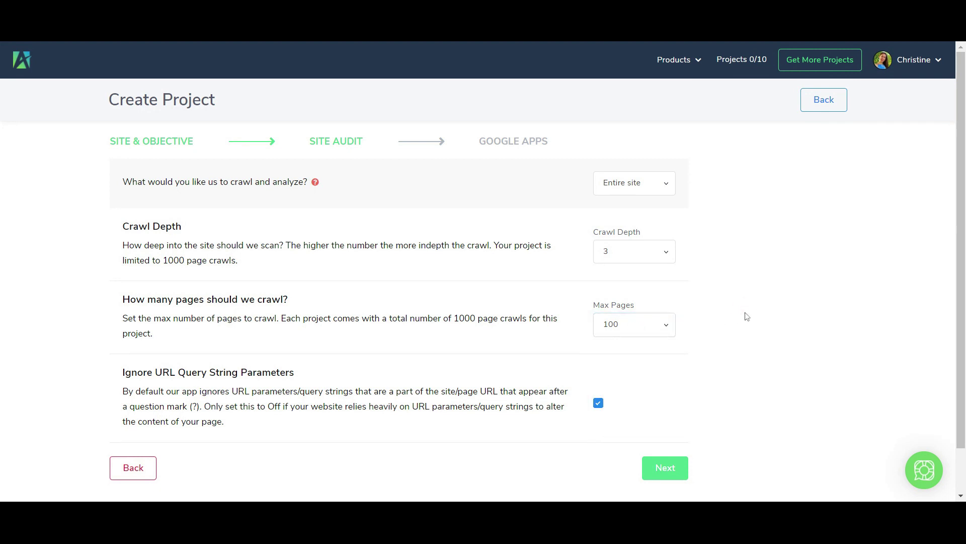
pyautogui.click(665, 468)
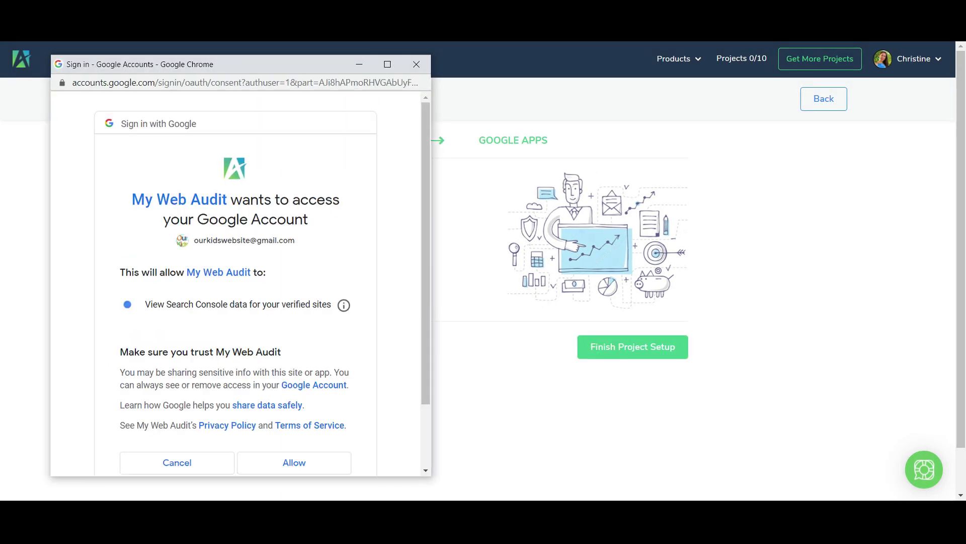
# - Allow My Web Audit to view the Google Search Console data and finish the project setup
pyautogui.click(294, 462)
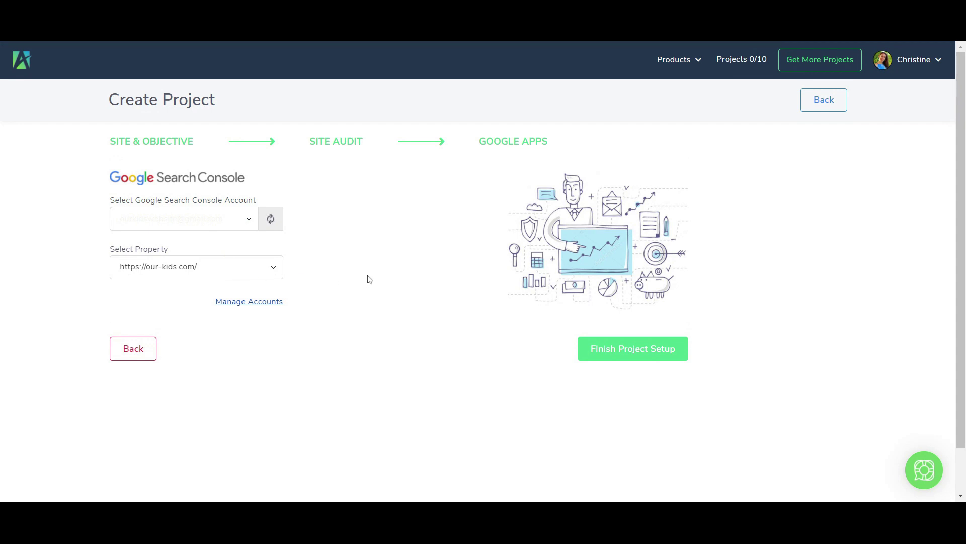
pyautogui.click(640, 349)
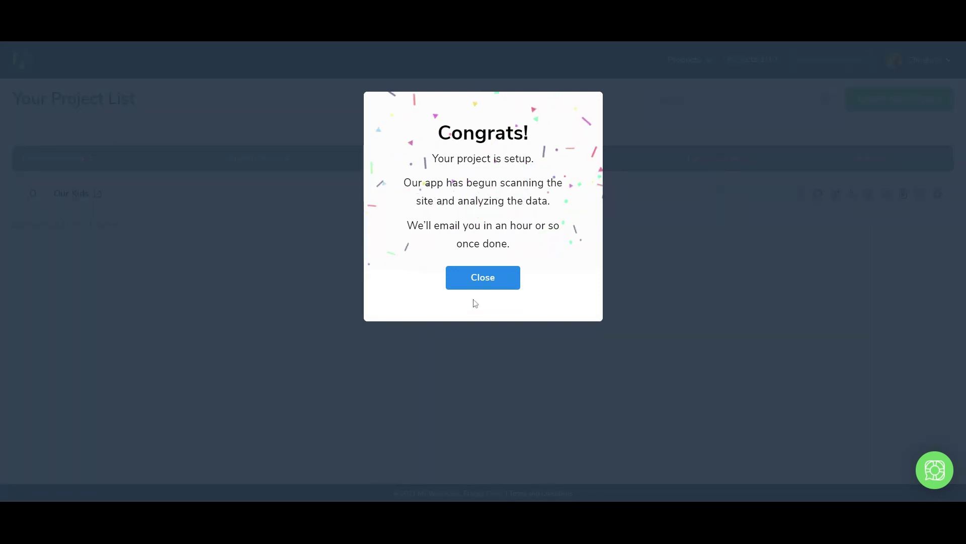
pyautogui.click(478, 282)
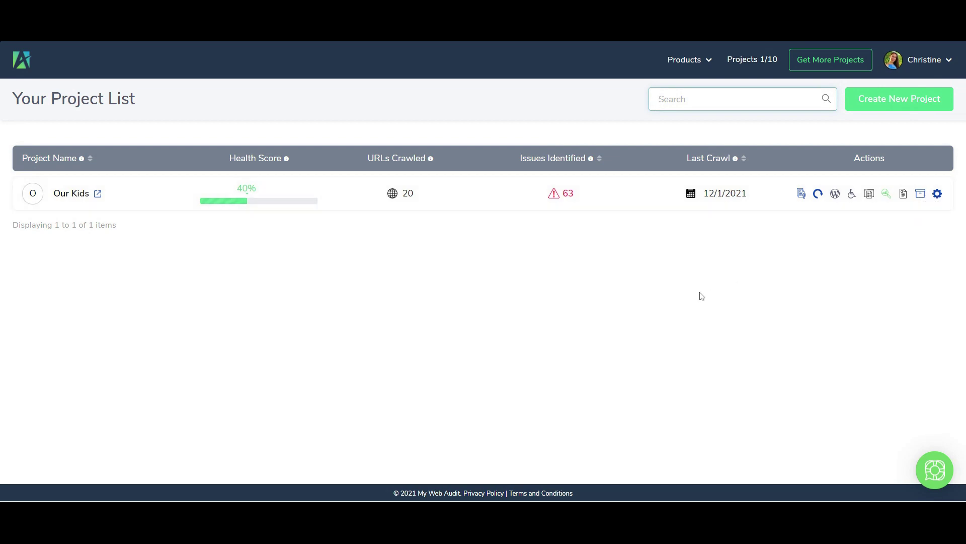
# - Open the Our Kids project and look over its dashboard, from the website assessment to the keyword and Google sections
pyautogui.click(73, 194)
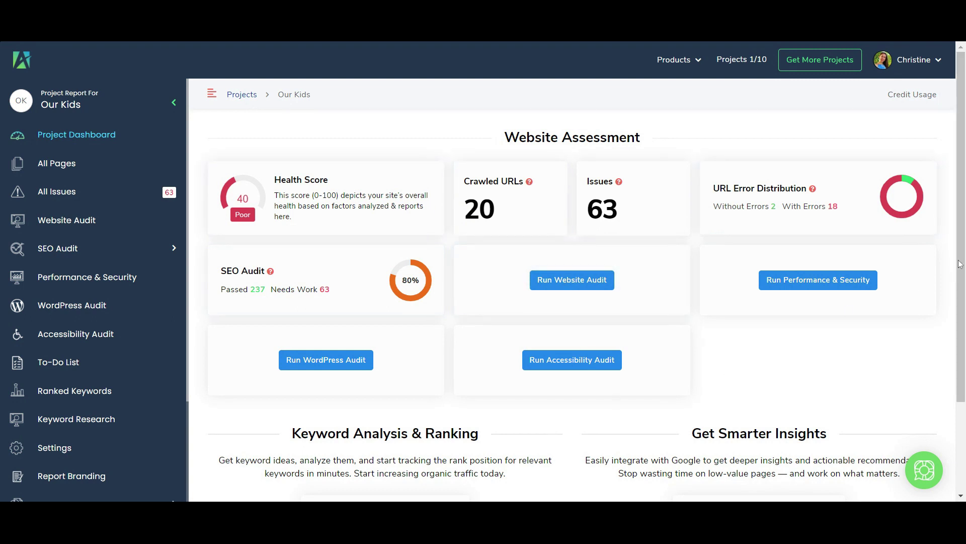
pyautogui.scroll(-3, 926, 201)
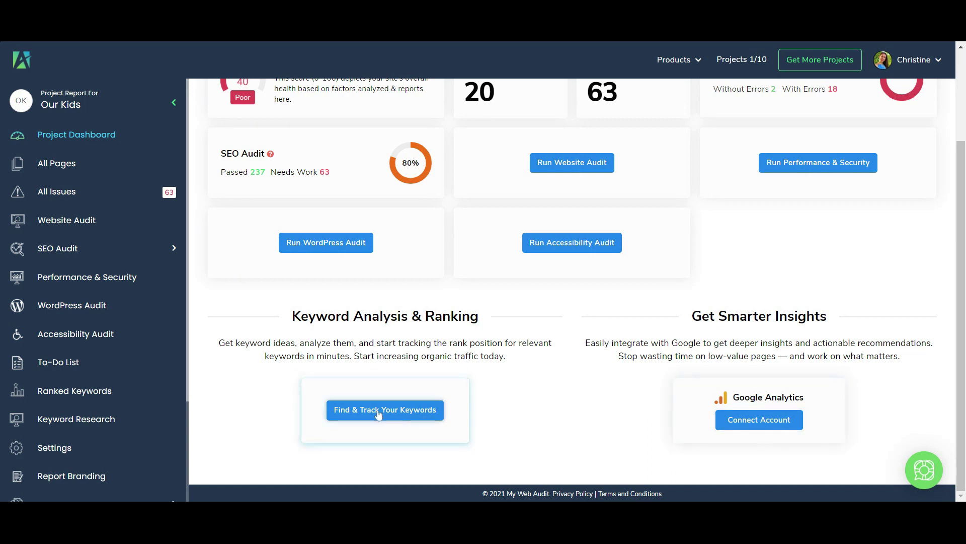
pyautogui.scroll(3, 956, 322)
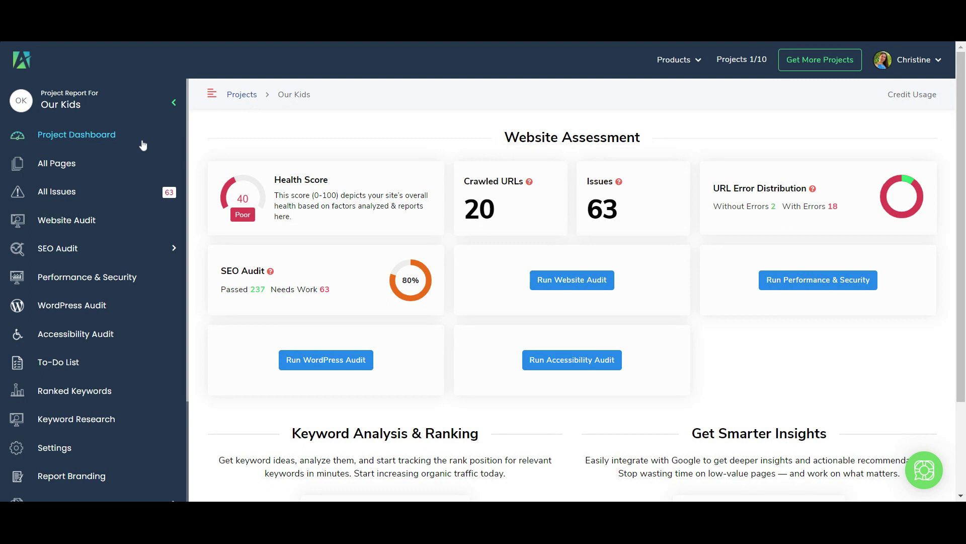
pyautogui.click(174, 105)
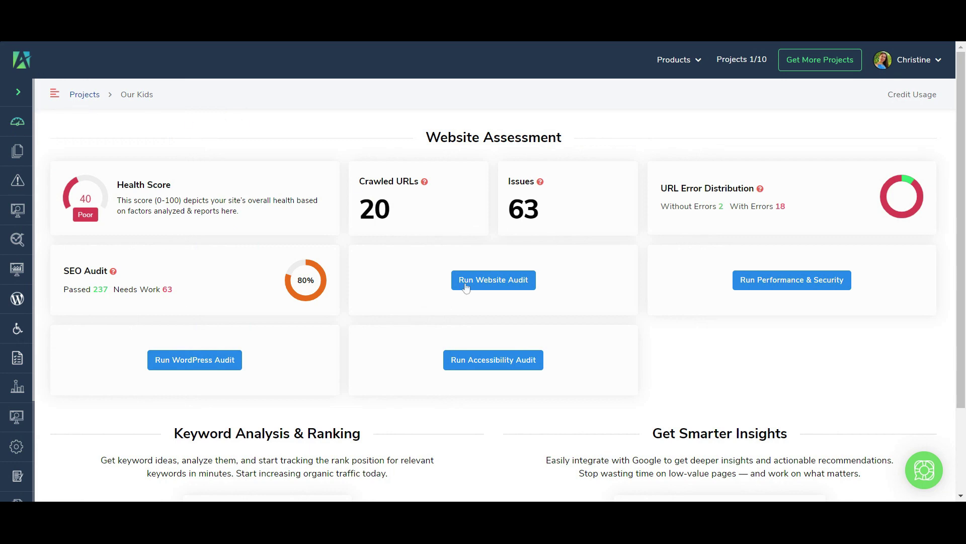
pyautogui.click(19, 93)
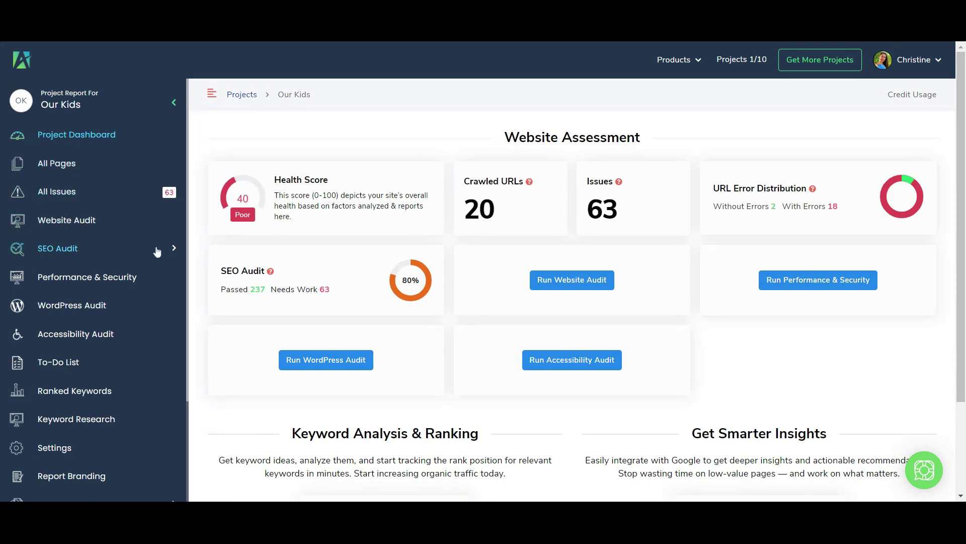
# - Open the project's SEO Audit overview and review its full list of diagnoses
pyautogui.click(175, 254)
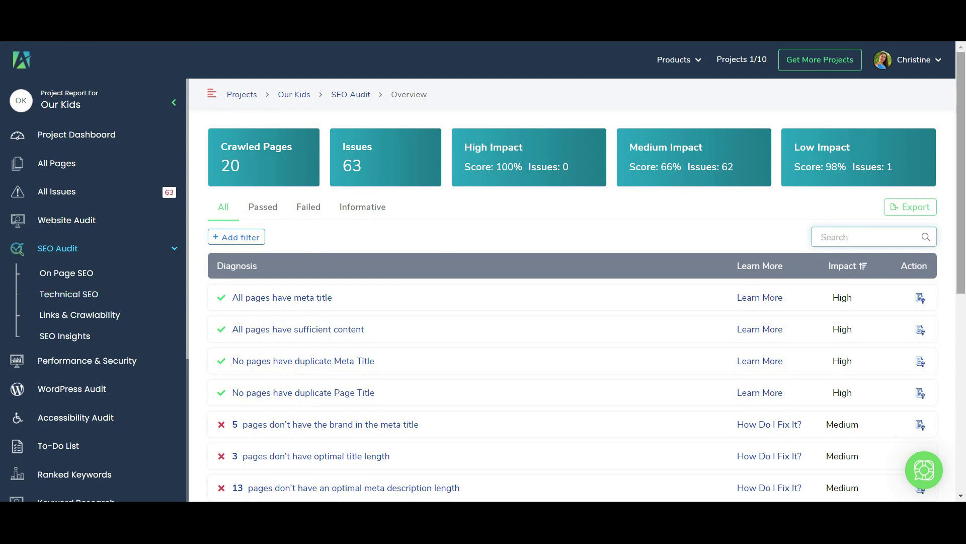
pyautogui.scroll(-7, 572, 302)
pyautogui.scroll(7, 321, 244)
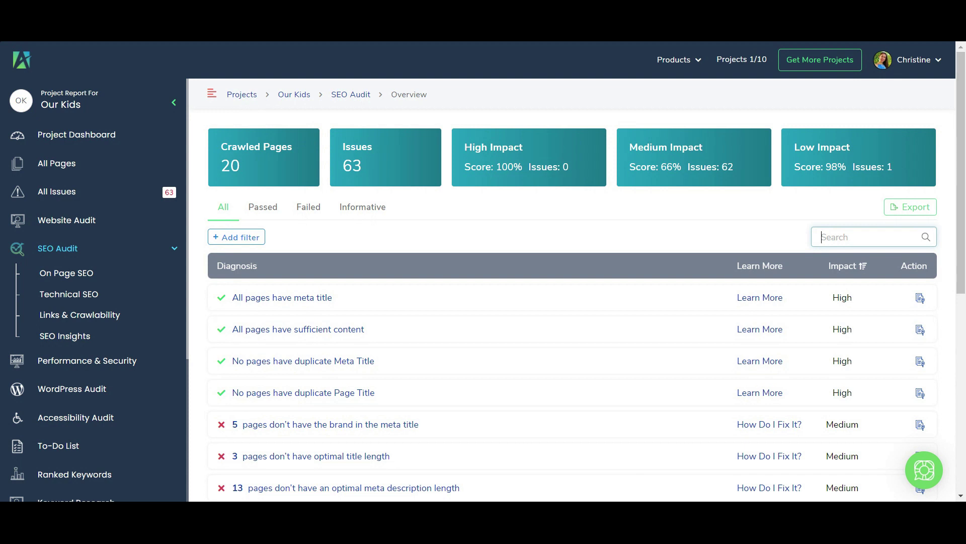
# - Filter the SEO audit diagnoses to show only High impact items
pyautogui.click(255, 240)
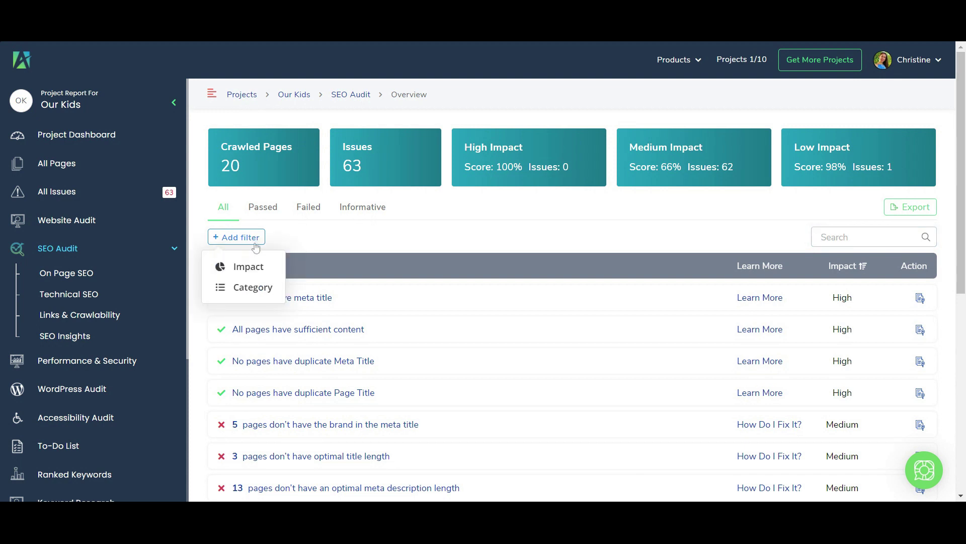
pyautogui.click(255, 270)
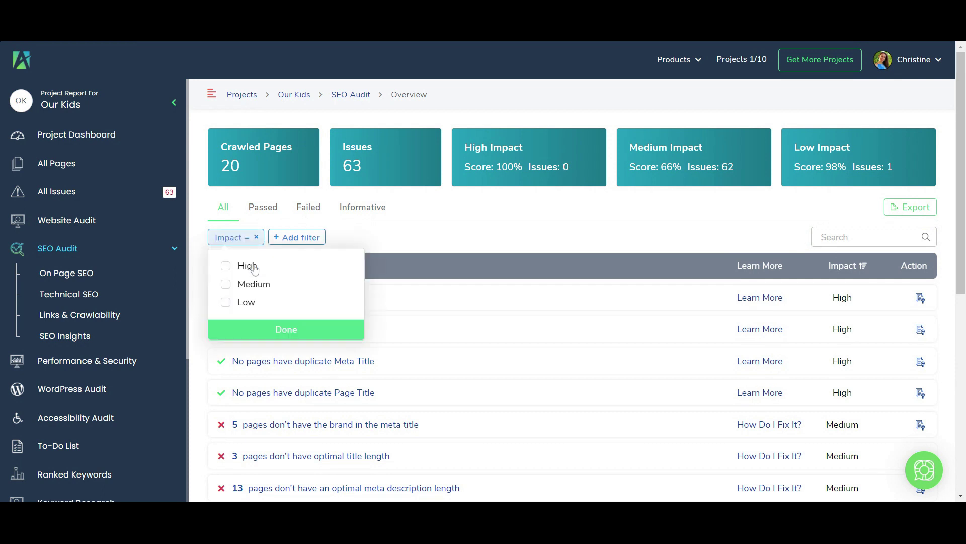
pyautogui.click(226, 266)
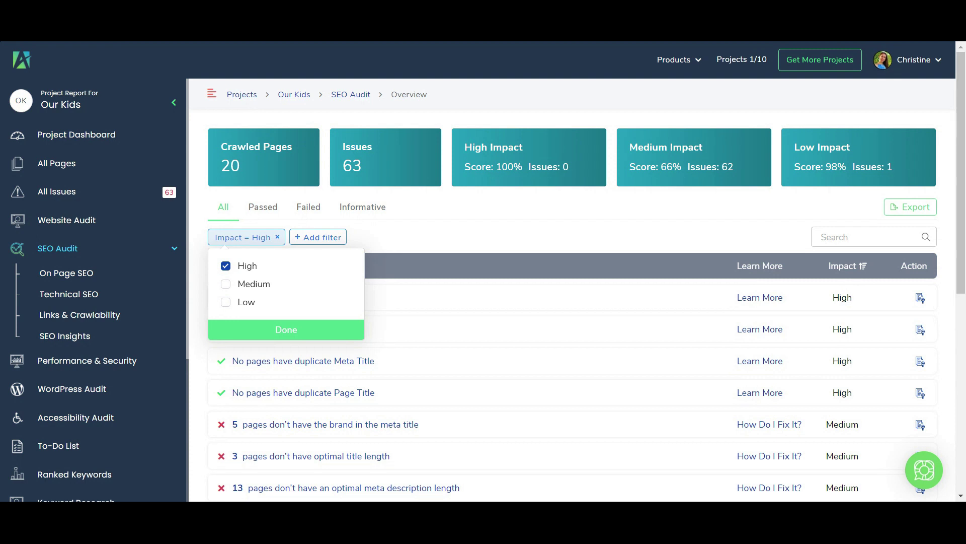
pyautogui.click(290, 331)
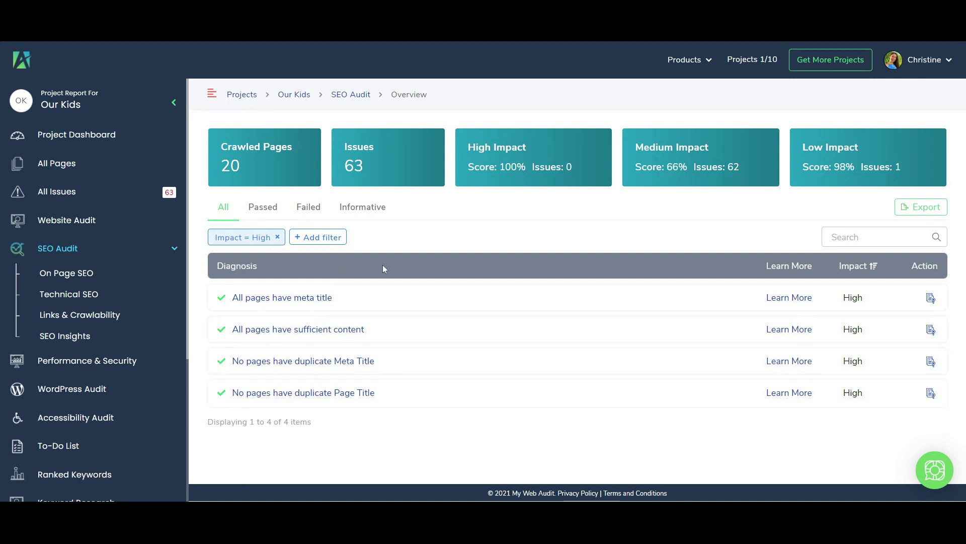
# - Replace the High impact filter on the SEO audit diagnoses with a Medium impact filter
pyautogui.click(276, 238)
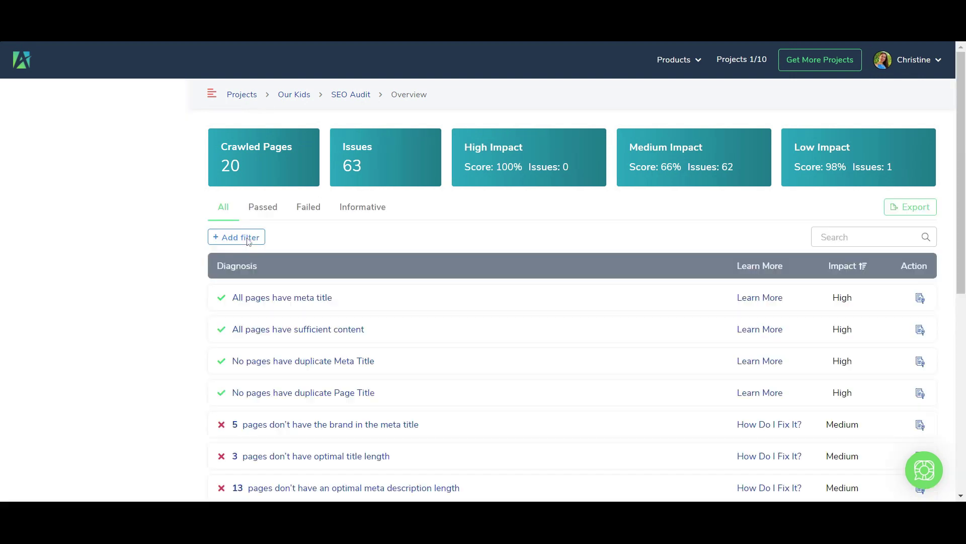
pyautogui.click(247, 241)
pyautogui.click(245, 265)
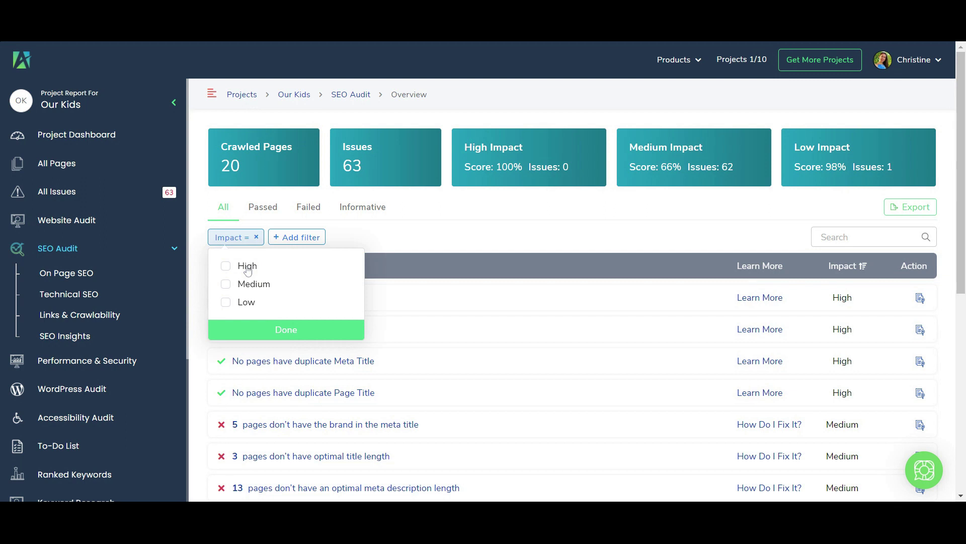
pyautogui.click(242, 284)
pyautogui.click(262, 330)
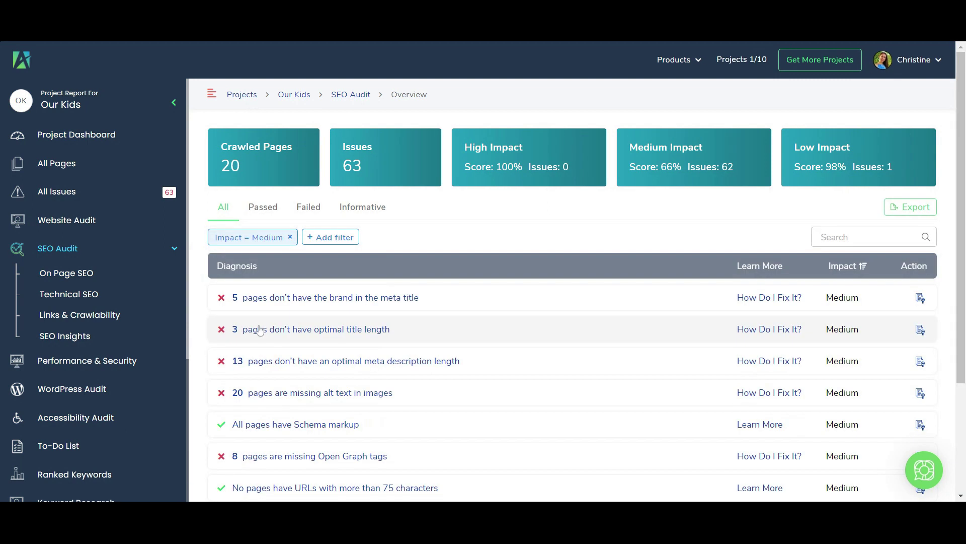
# - Review the Medium impact SEO diagnoses and read the fix guidance for pages missing the brand in the meta title
pyautogui.moveTo(962, 191); pyautogui.dragTo(961, 279)
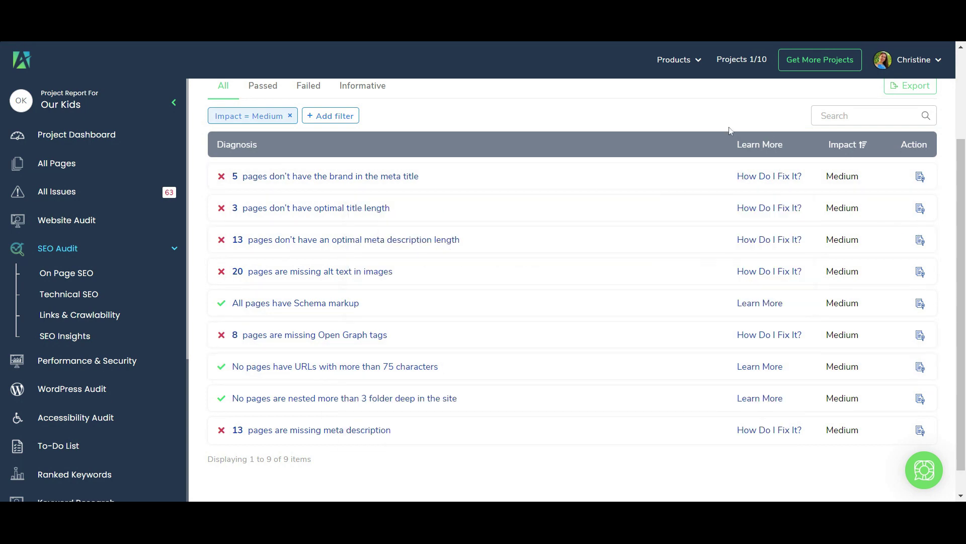
pyautogui.moveTo(769, 180)
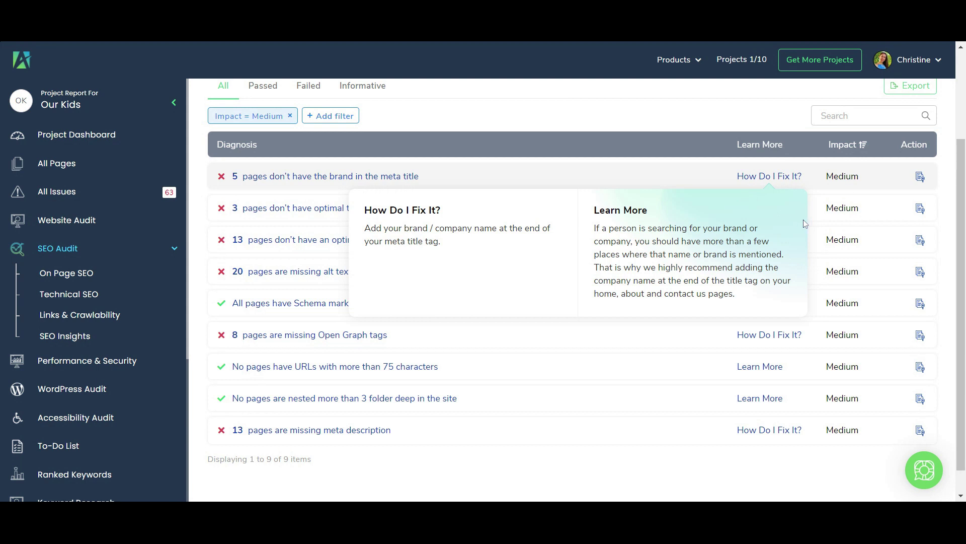
pyautogui.moveTo(759, 308)
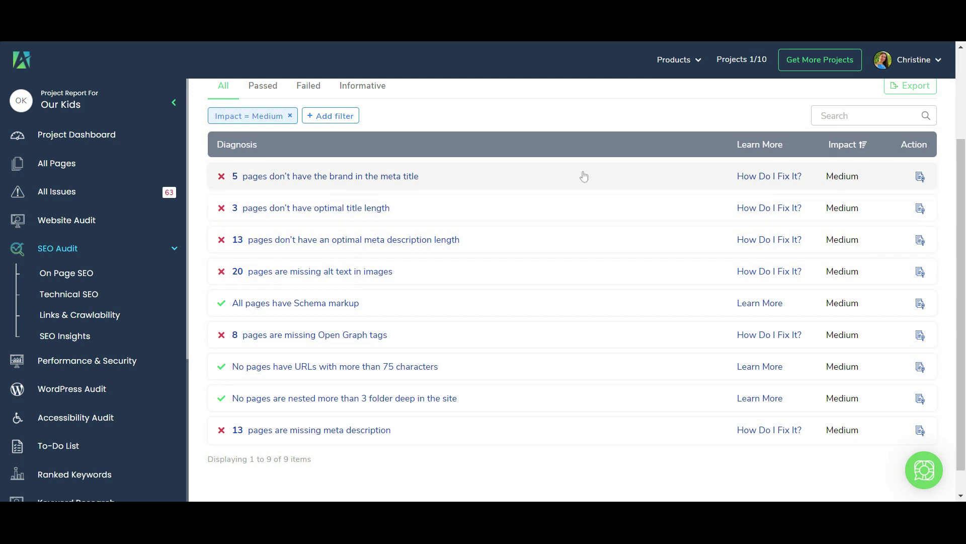
# - Open the pages failing the brand in page title check and inspect the failed issues of the bass-pro-shops-santas-wonderland page
pyautogui.click(921, 177)
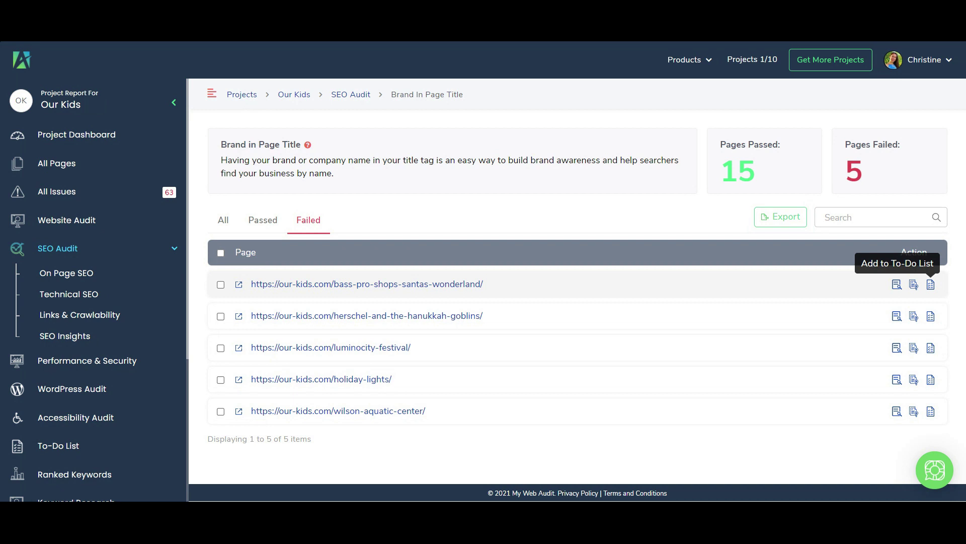
pyautogui.click(415, 284)
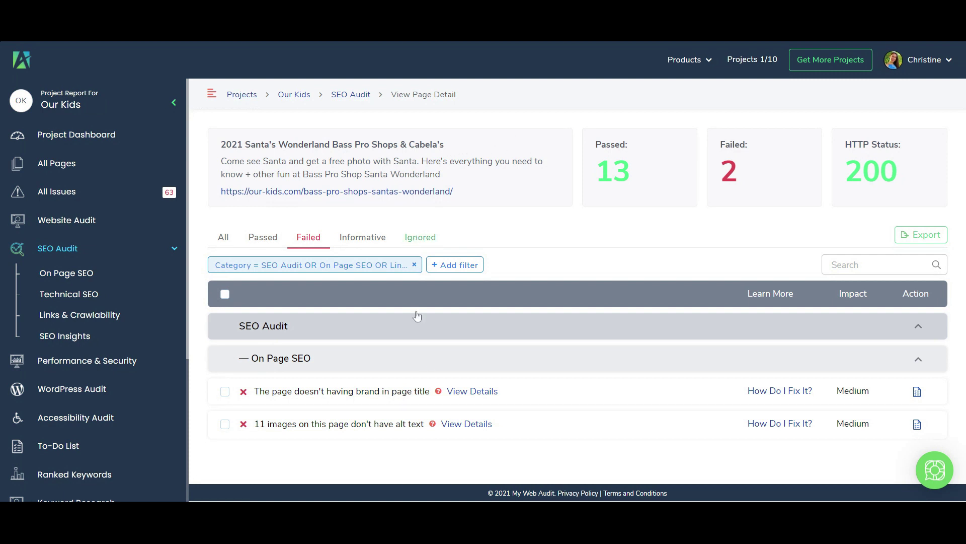
pyautogui.moveTo(439, 392)
pyautogui.scroll(-3, 87, 138)
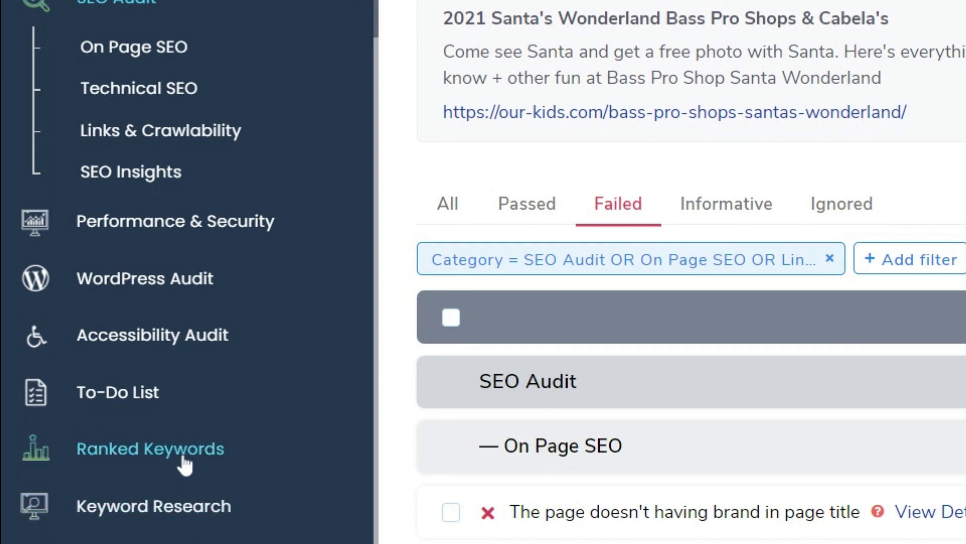
# - Go to the project's Keyword Research and open the analysis of the keyword "bass pro shop santa pictures"
pyautogui.click(196, 509)
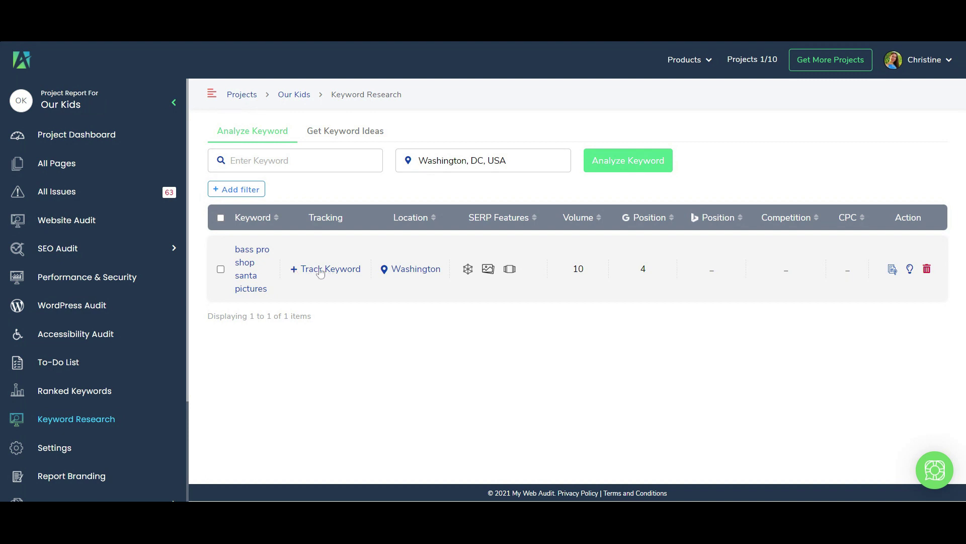
pyautogui.moveTo(469, 274)
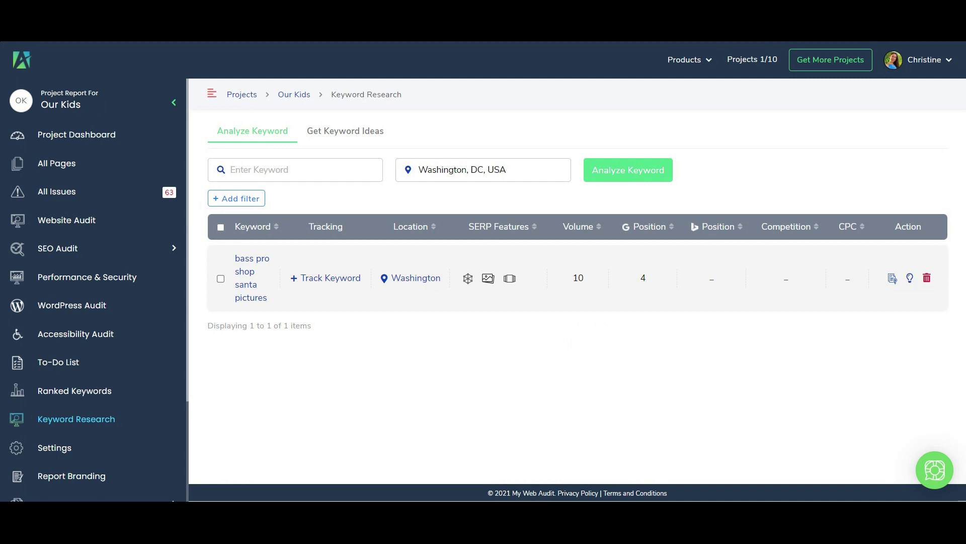
pyautogui.click(252, 266)
# - Examine the keyword's Google SERP analysis, comparing page authority, domain authority, referring domains and backlinks across the top 10 sites
pyautogui.moveTo(963, 132); pyautogui.dragTo(961, 218)
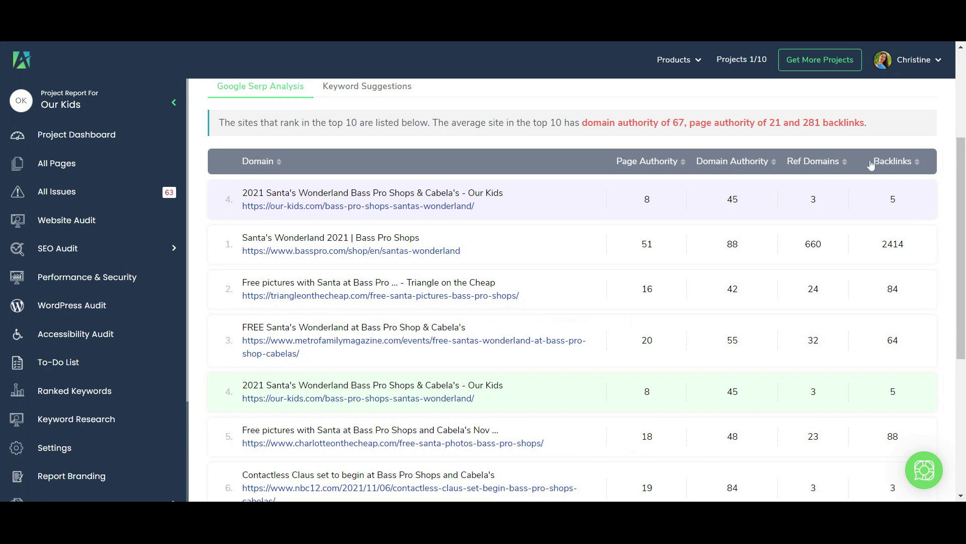
pyautogui.scroll(-1, 921, 302)
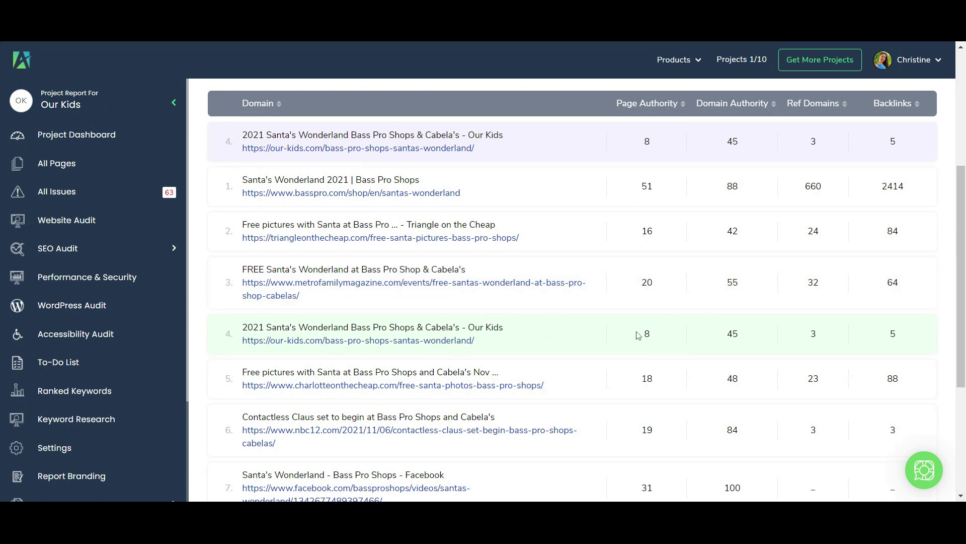
pyautogui.scroll(-3, 573, 302)
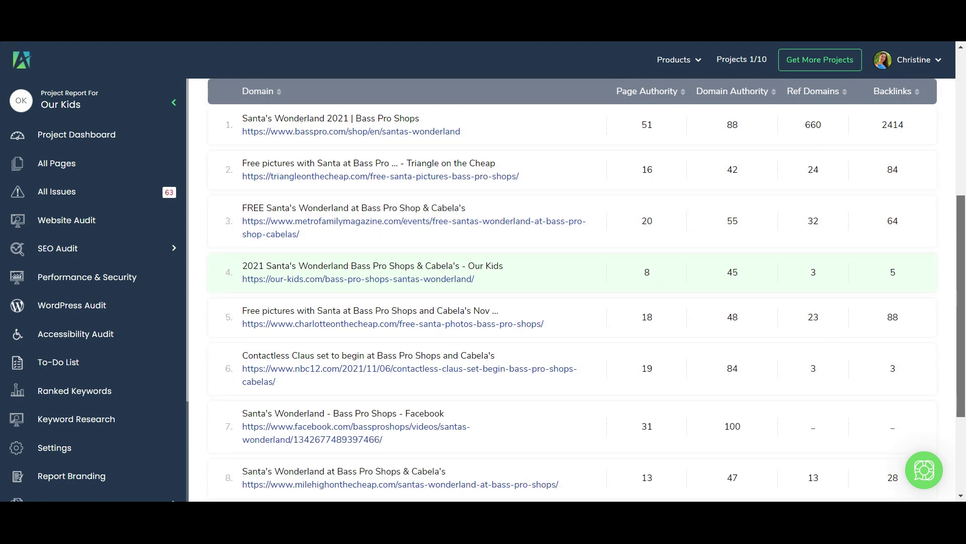
pyautogui.scroll(-2, 657, 251)
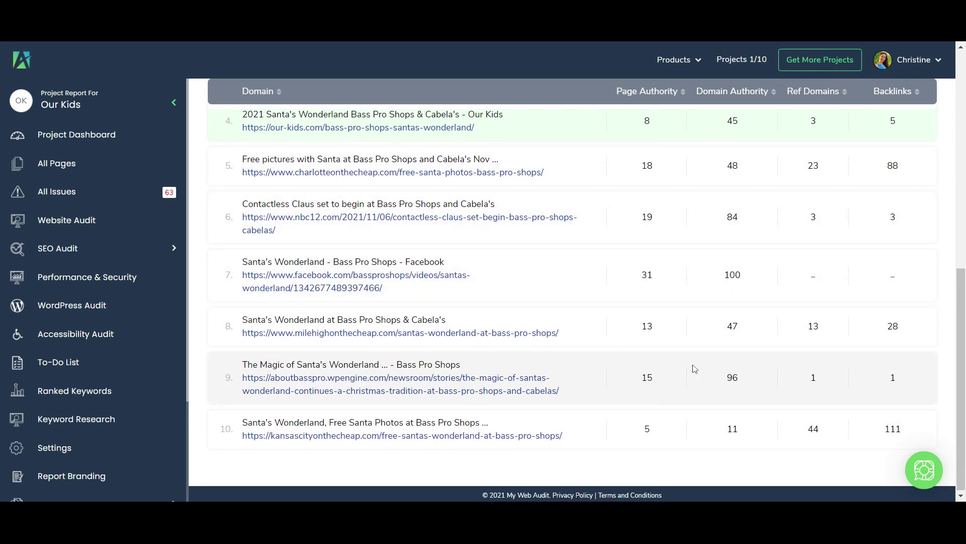
pyautogui.moveTo(957, 298); pyautogui.dragTo(961, 157)
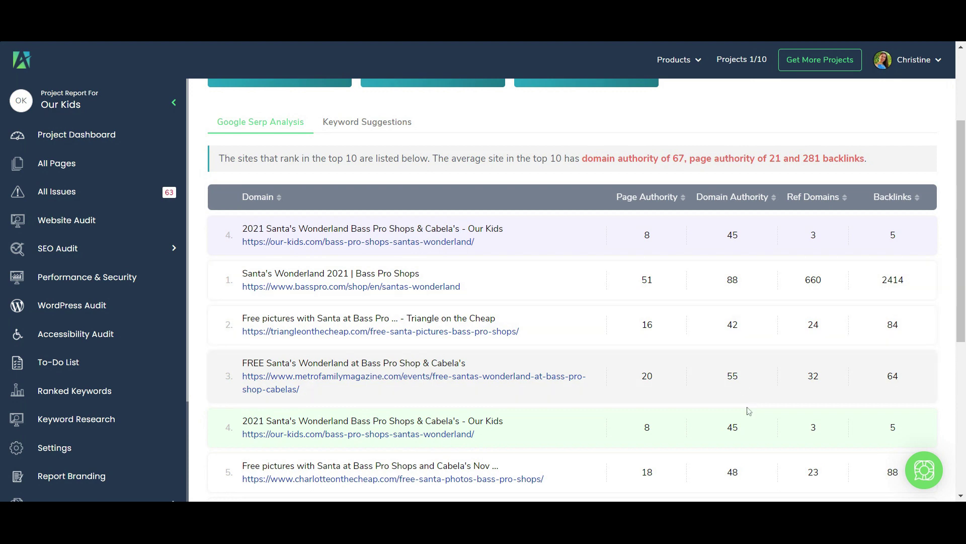
pyautogui.moveTo(960, 230); pyautogui.dragTo(964, 359)
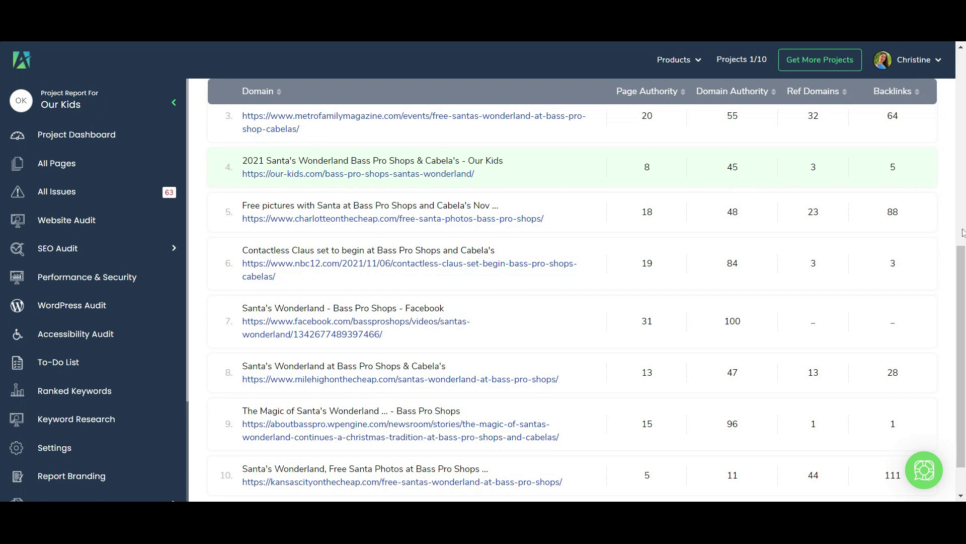
pyautogui.scroll(4, 963, 258)
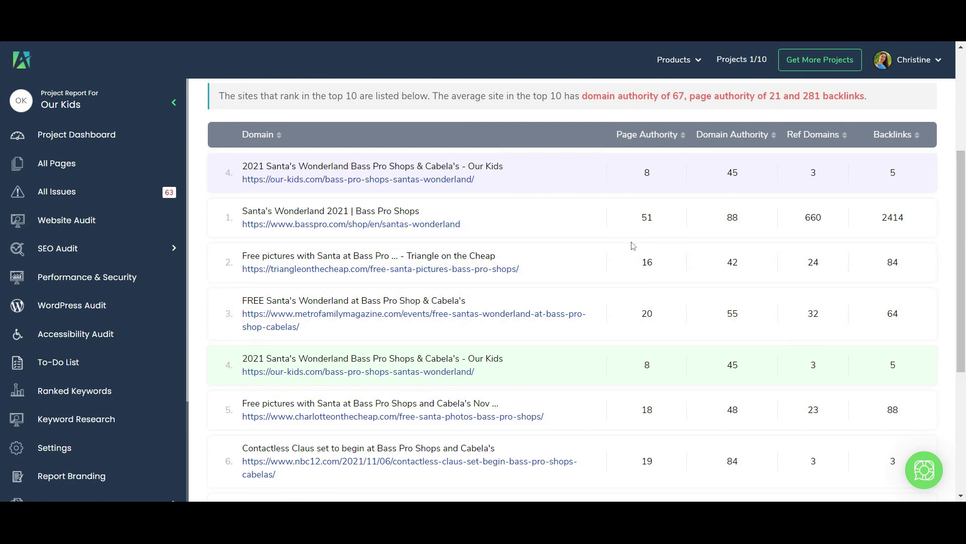
pyautogui.moveTo(964, 250); pyautogui.dragTo(965, 251)
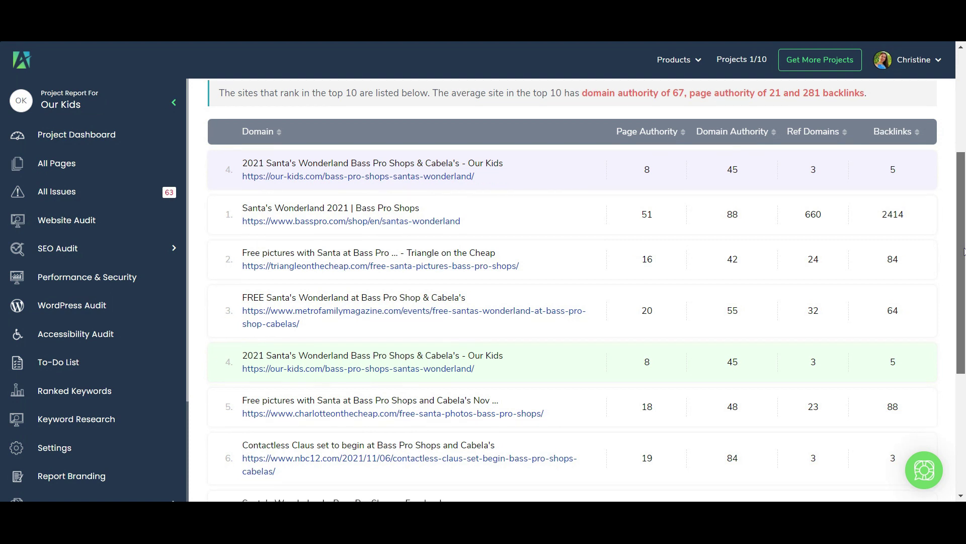
pyautogui.moveTo(964, 251); pyautogui.dragTo(965, 252)
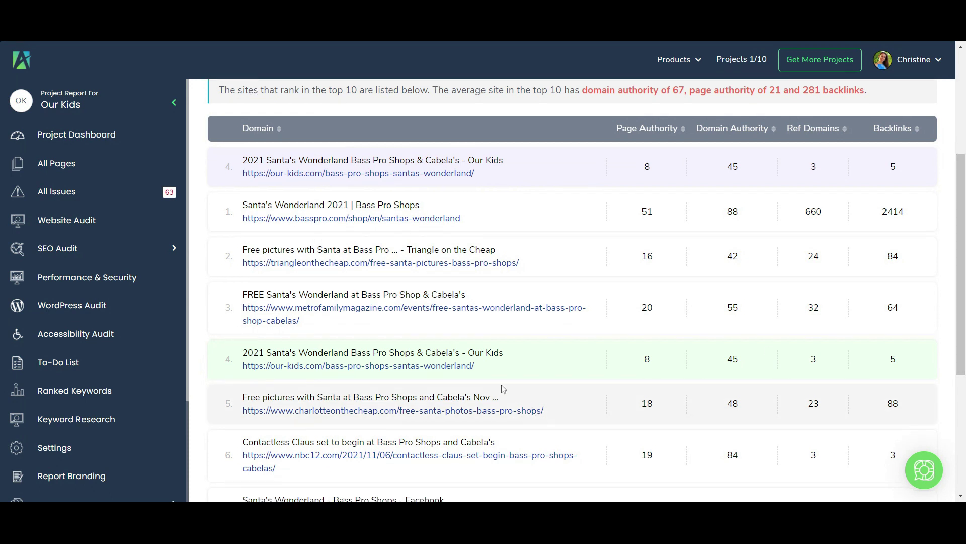
pyautogui.scroll(3, 962, 251)
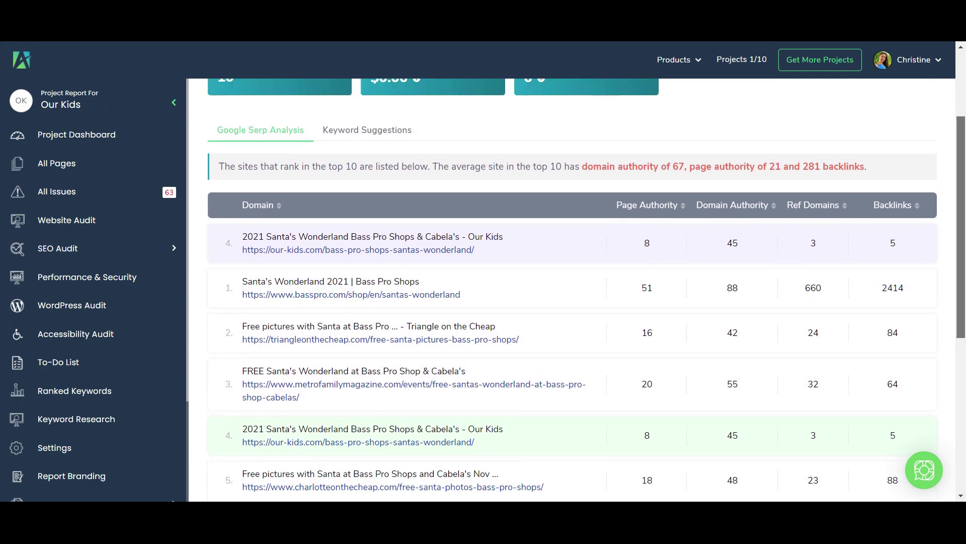
pyautogui.scroll(1, 962, 252)
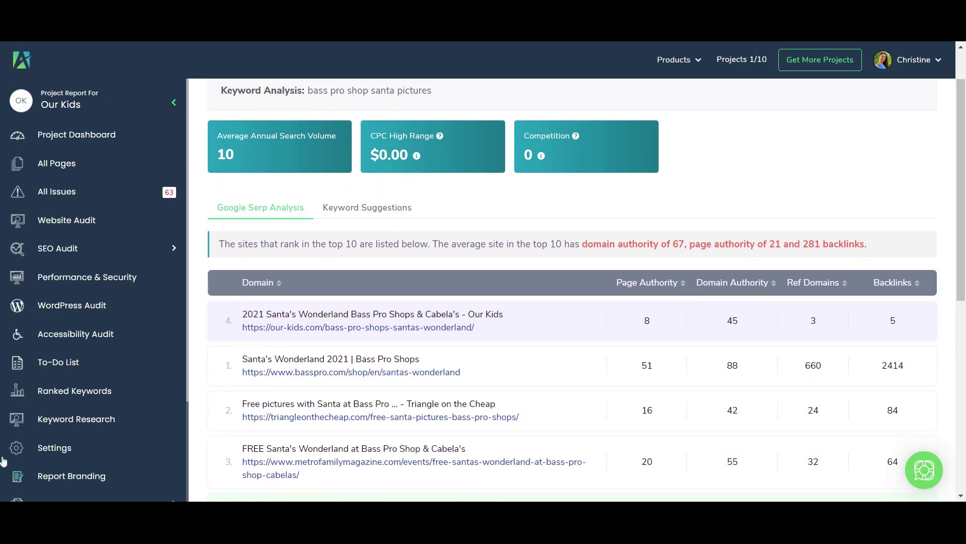
# - Open the page for adding ranked keywords and select the suggested keywords "sky zone" and "toy store near me"
pyautogui.click(59, 410)
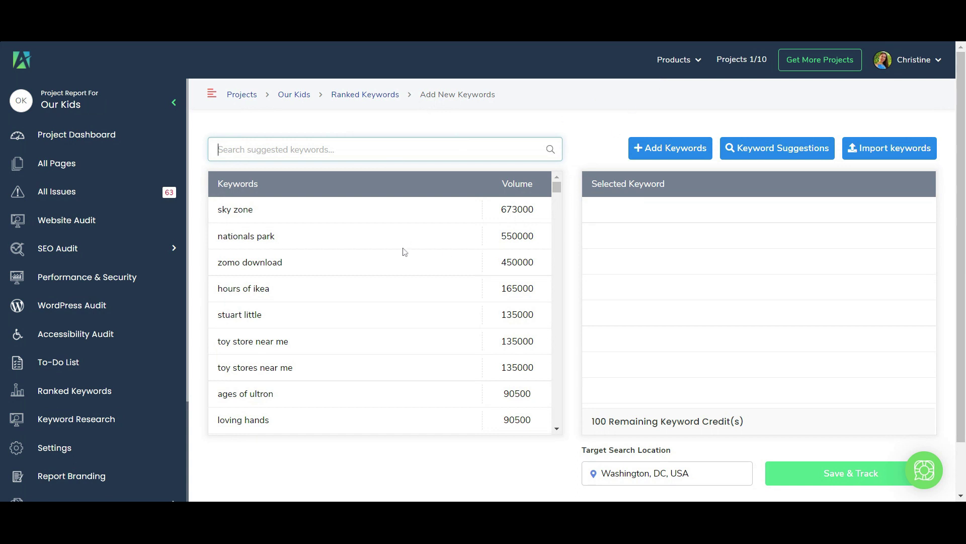
pyautogui.click(417, 221)
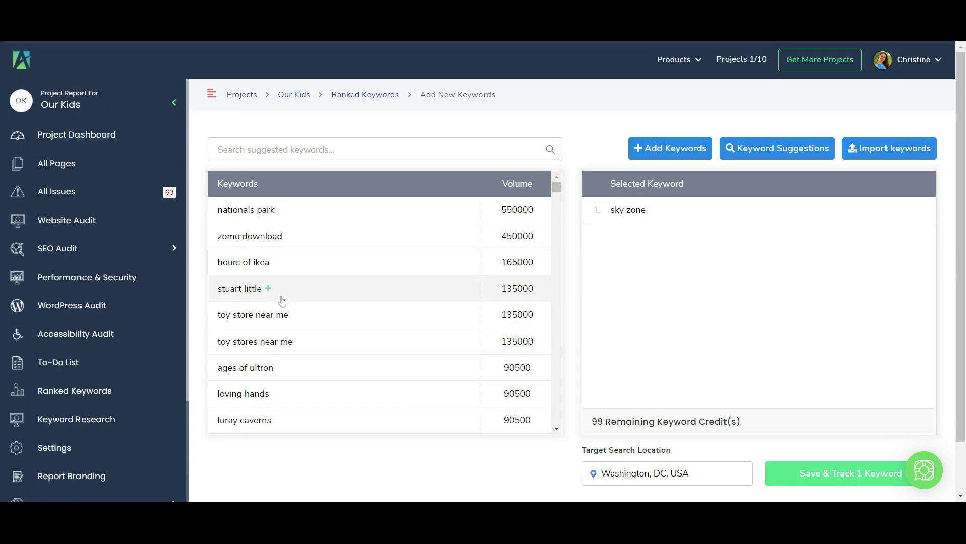
pyautogui.click(295, 314)
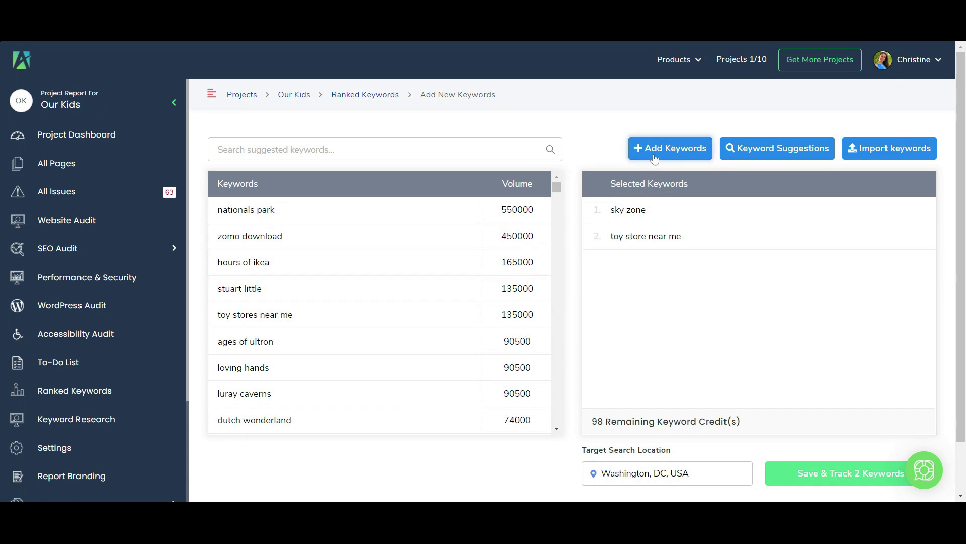
# - Look at the dialogs for adding multiple keywords and for finding keyword ideas, closing each one
pyautogui.click(687, 146)
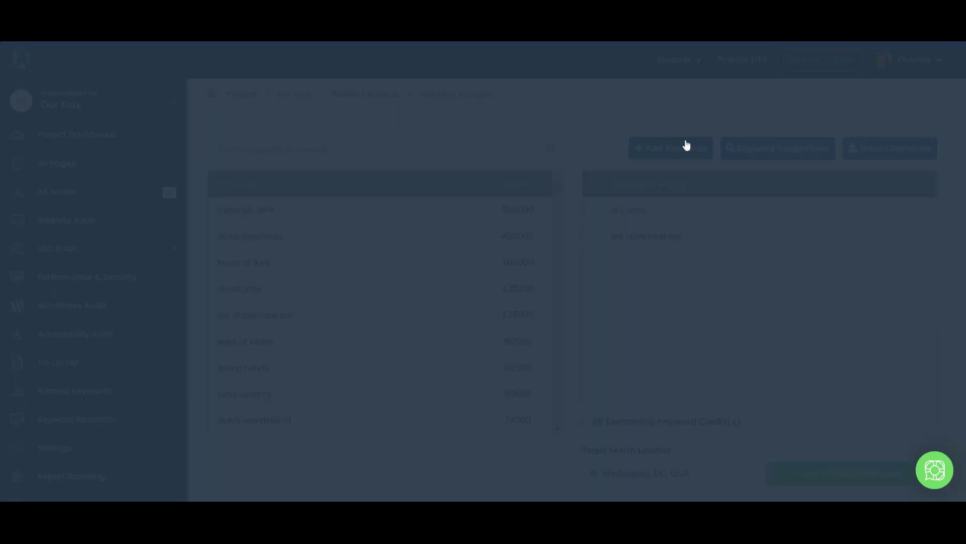
pyautogui.click(346, 184)
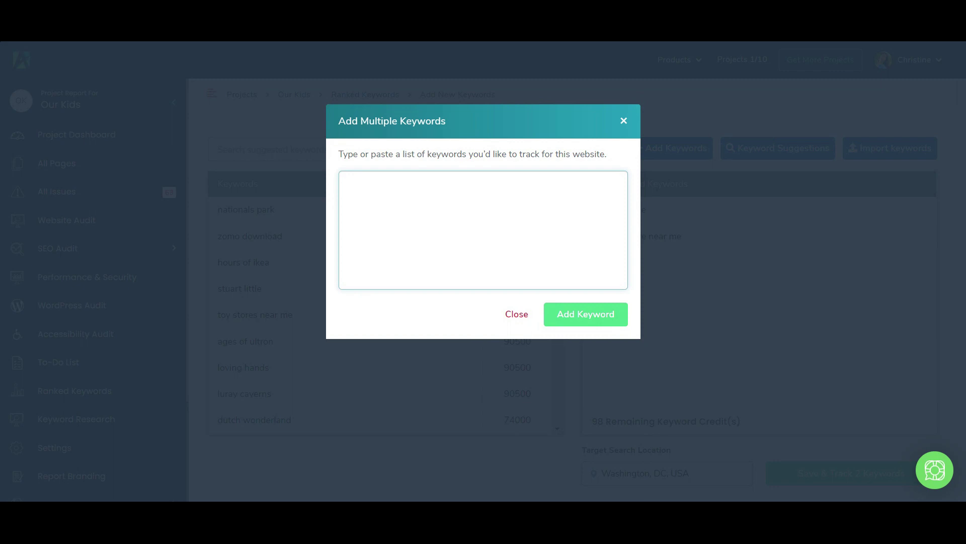
pyautogui.click(517, 316)
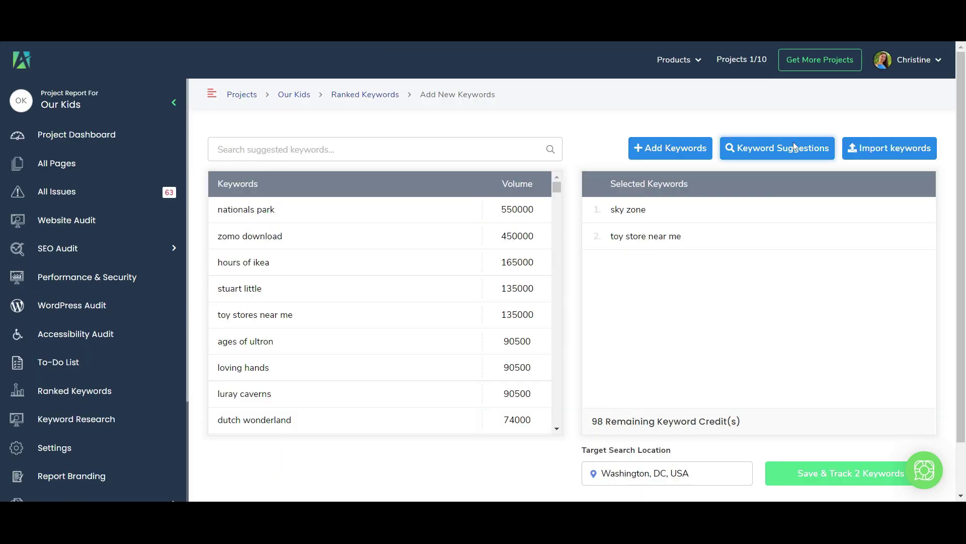
pyautogui.click(794, 154)
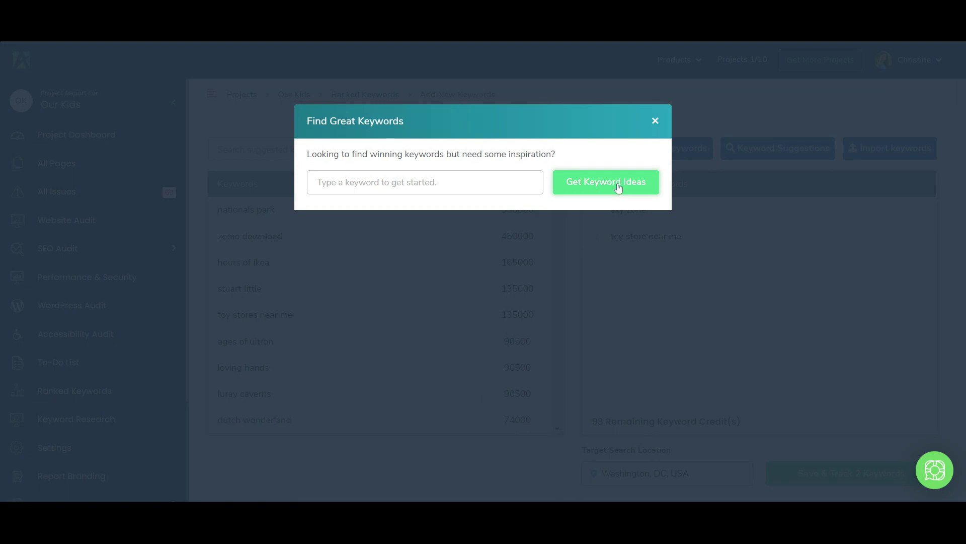
pyautogui.click(656, 122)
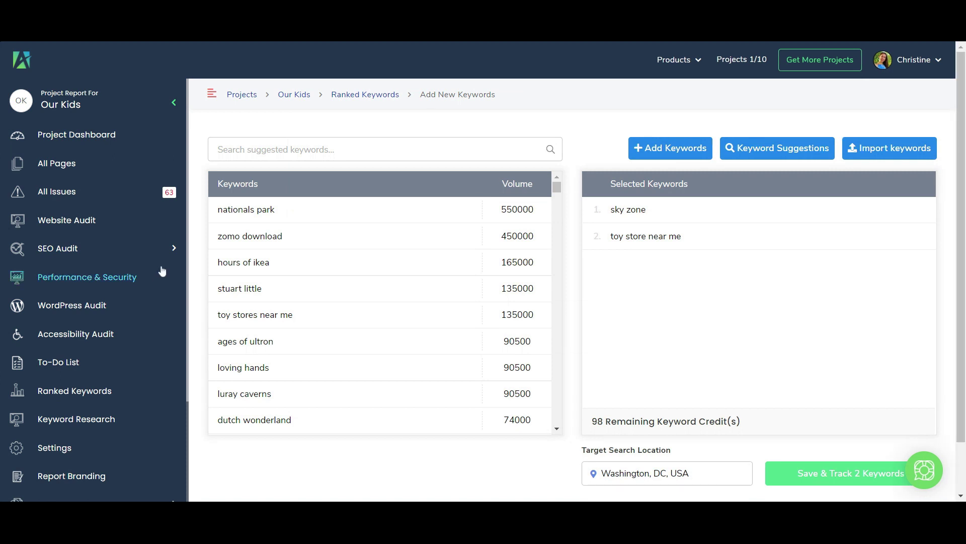
# - Generate an SEO insight in the SEO Audit section for top-performing content and how to get even better results
pyautogui.click(175, 252)
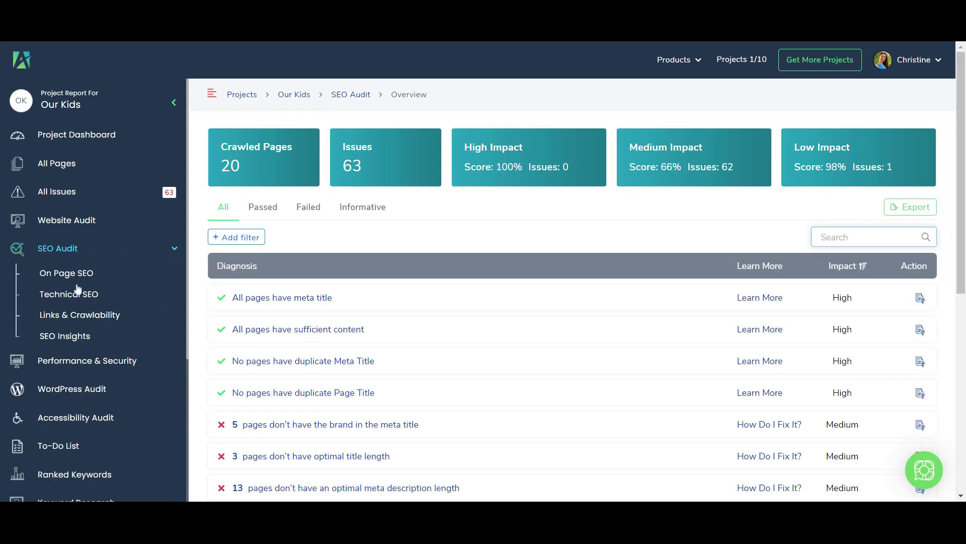
pyautogui.click(65, 335)
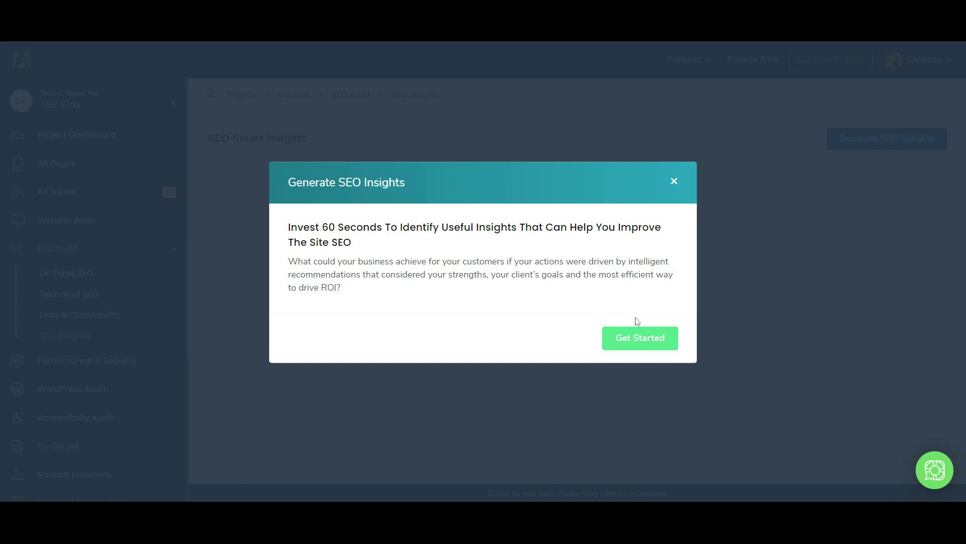
pyautogui.click(638, 339)
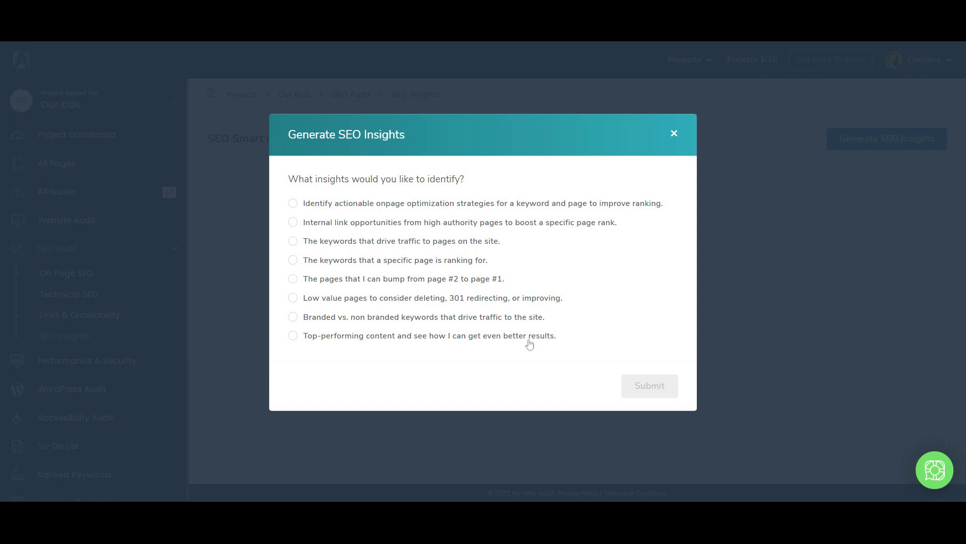
pyautogui.click(294, 337)
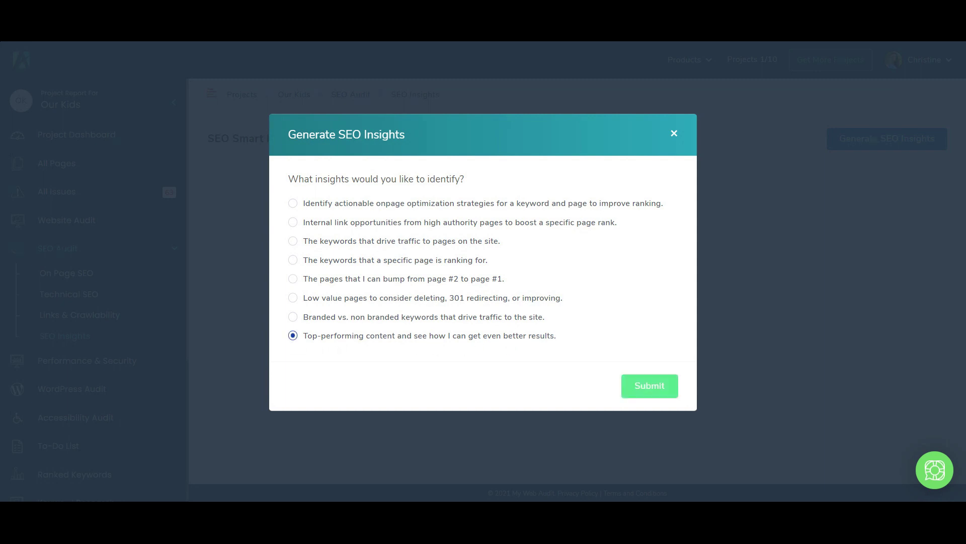
pyautogui.click(647, 397)
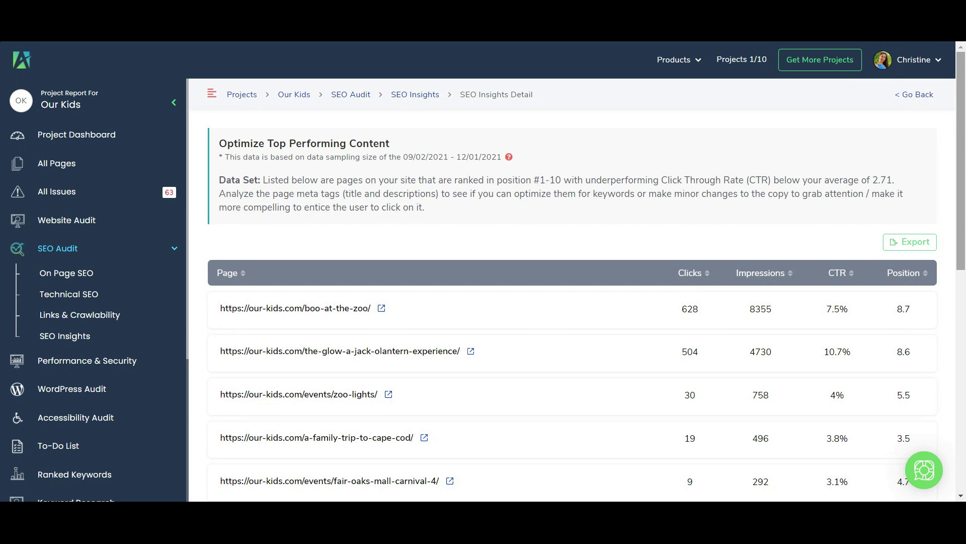
# - Sort the Optimize Top Performing Content pages by CTR from lowest to highest and look over the list
pyautogui.moveTo(960, 145); pyautogui.dragTo(964, 216)
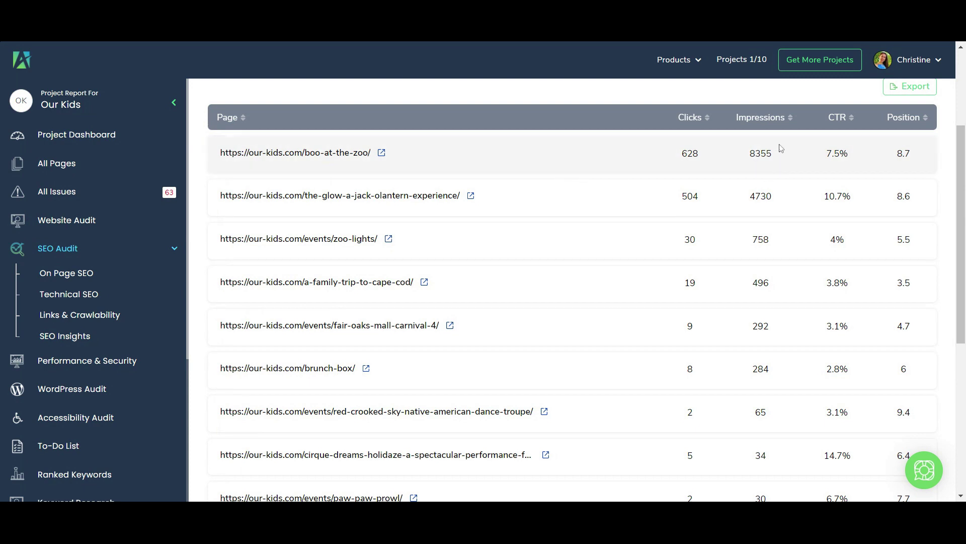
pyautogui.click(852, 118)
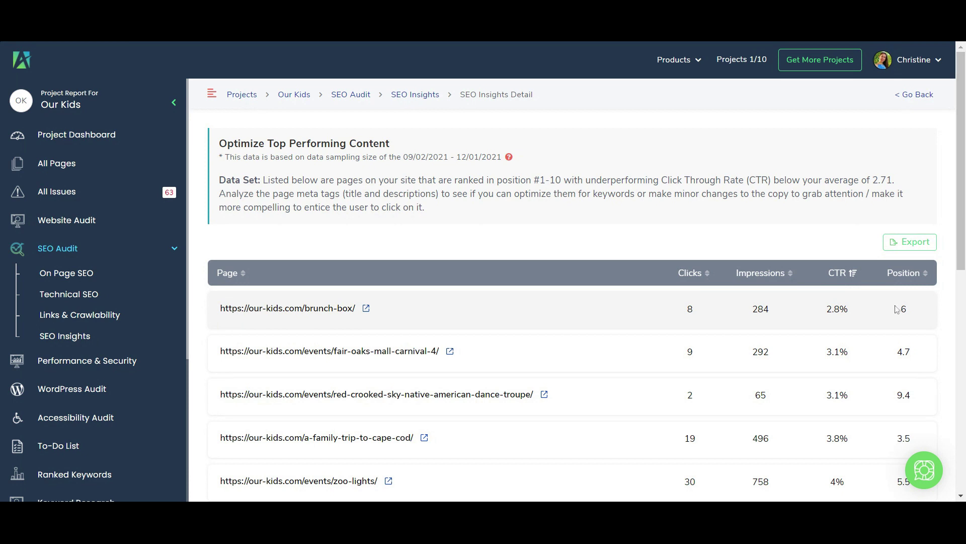
pyautogui.scroll(-1, 572, 276)
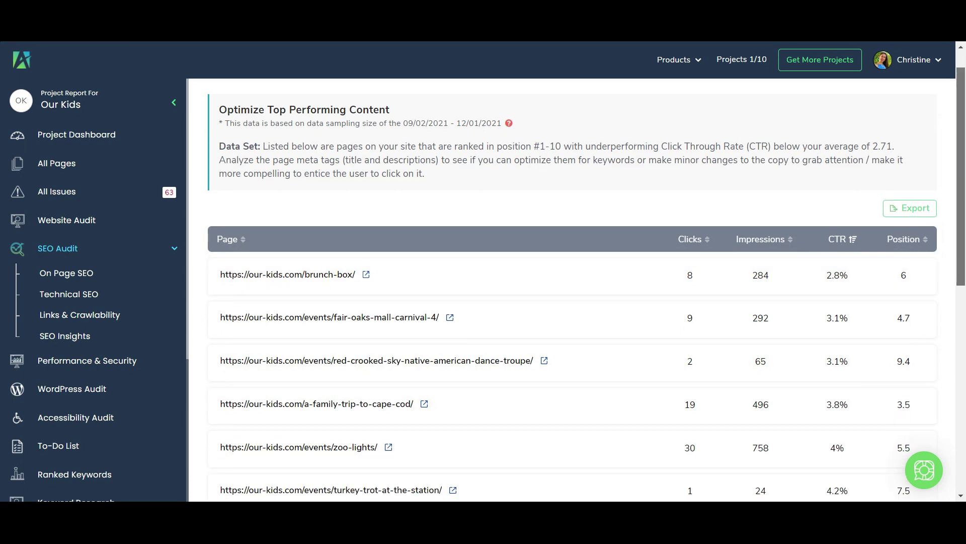
# - Leave the insight report and start the to-do list wizard with the primary goal "Rank Higher: Solve SEO / Online Visibility Issues"
pyautogui.scroll(1, 572, 277)
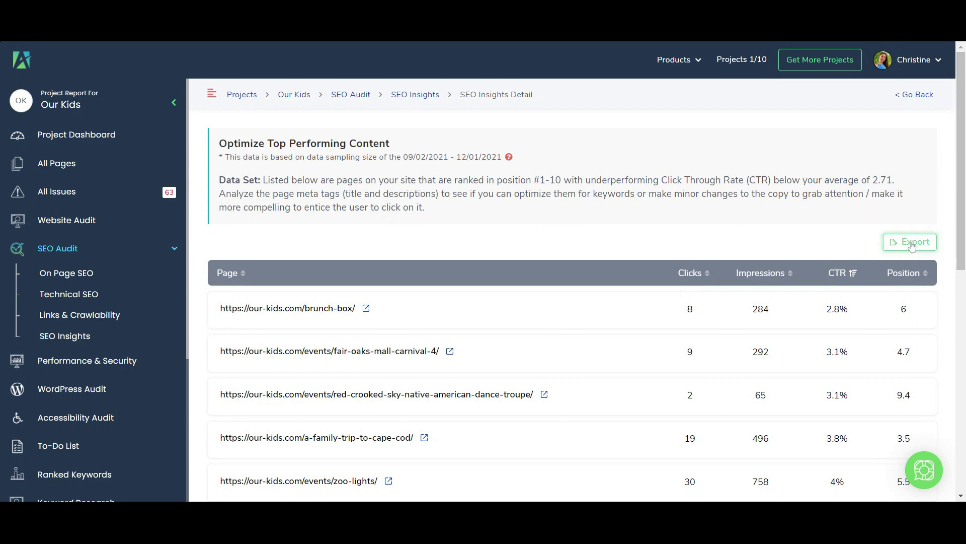
pyautogui.hotkey('alt', 'Left')
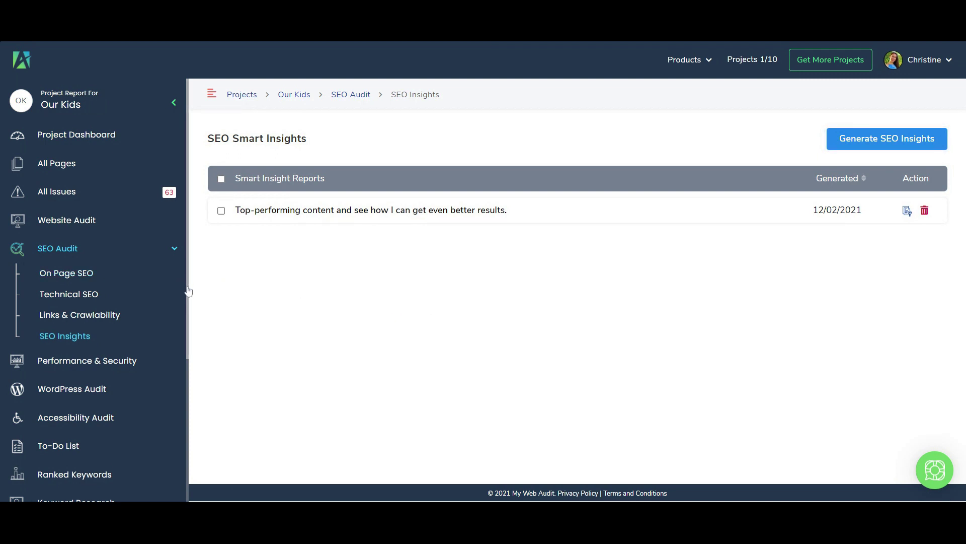
pyautogui.click(68, 449)
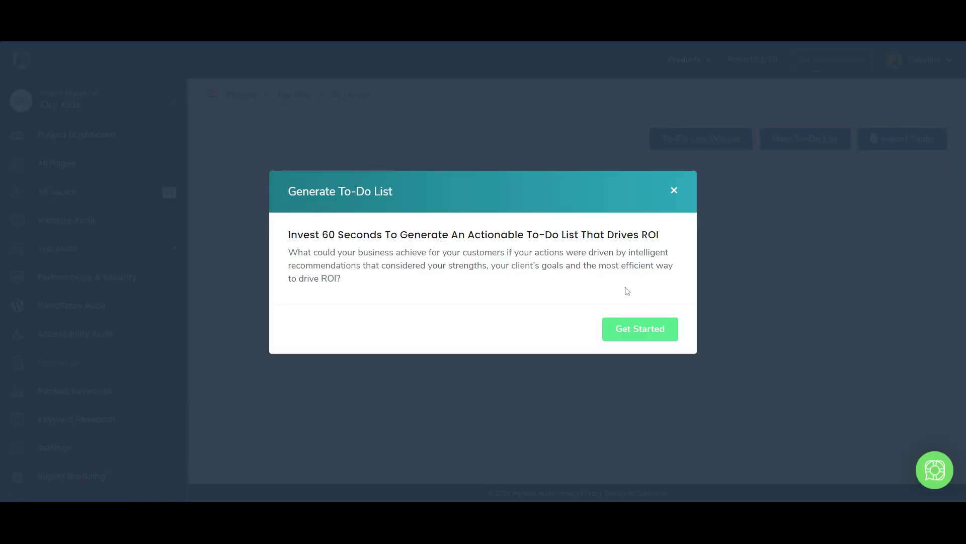
pyautogui.click(649, 332)
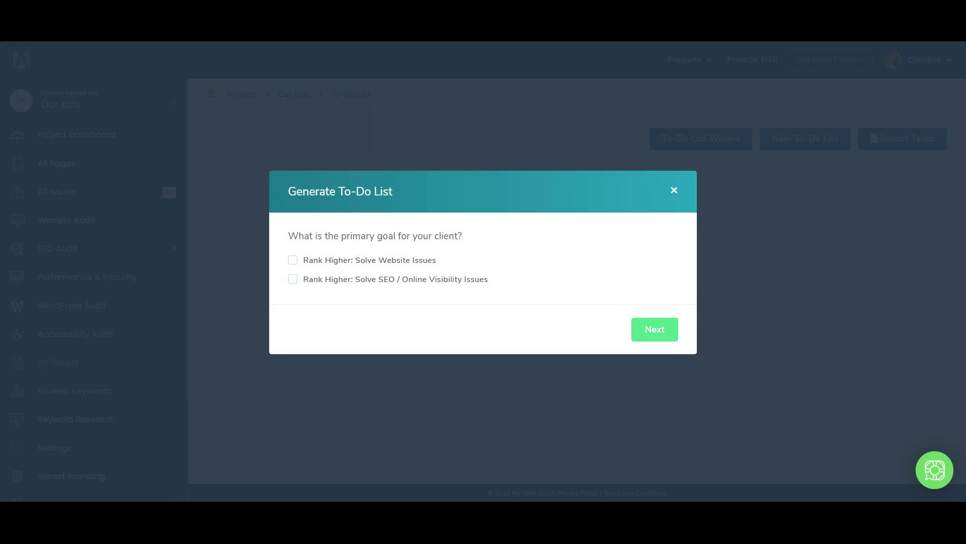
pyautogui.click(293, 280)
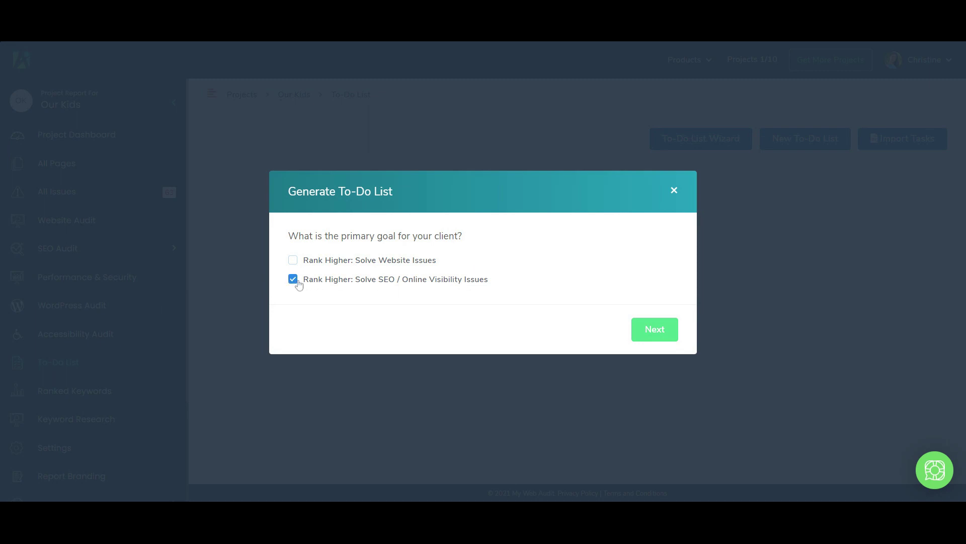
pyautogui.click(672, 340)
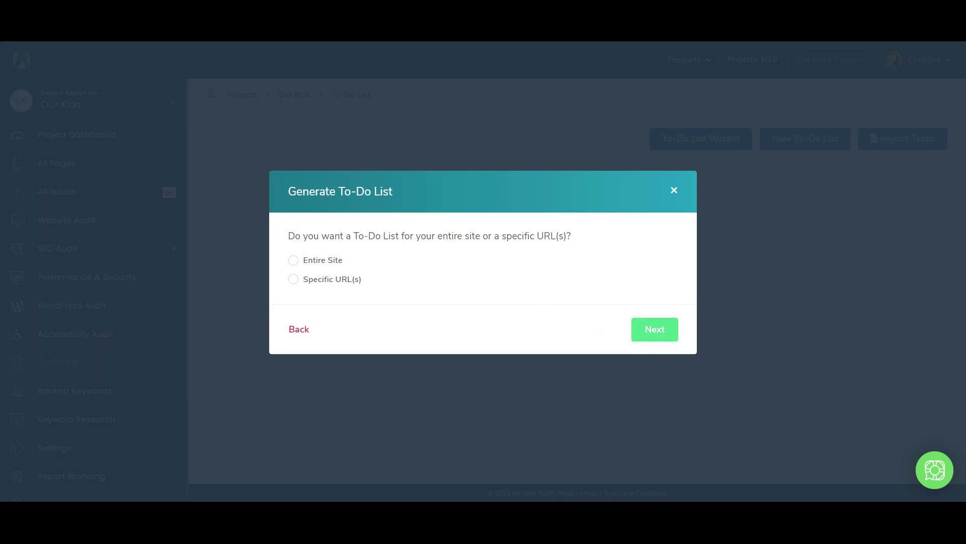
# - Try limiting the to-do list to specific URLs by adding the /300-fun-things-to-do-with-kids-in-dc page, and remove that page again
pyautogui.click(294, 262)
pyautogui.click(295, 280)
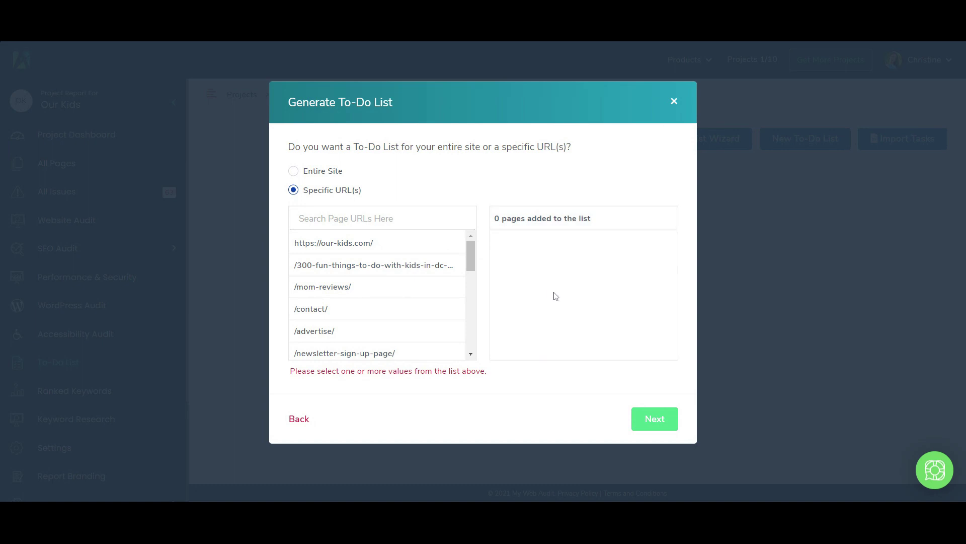
pyautogui.click(456, 265)
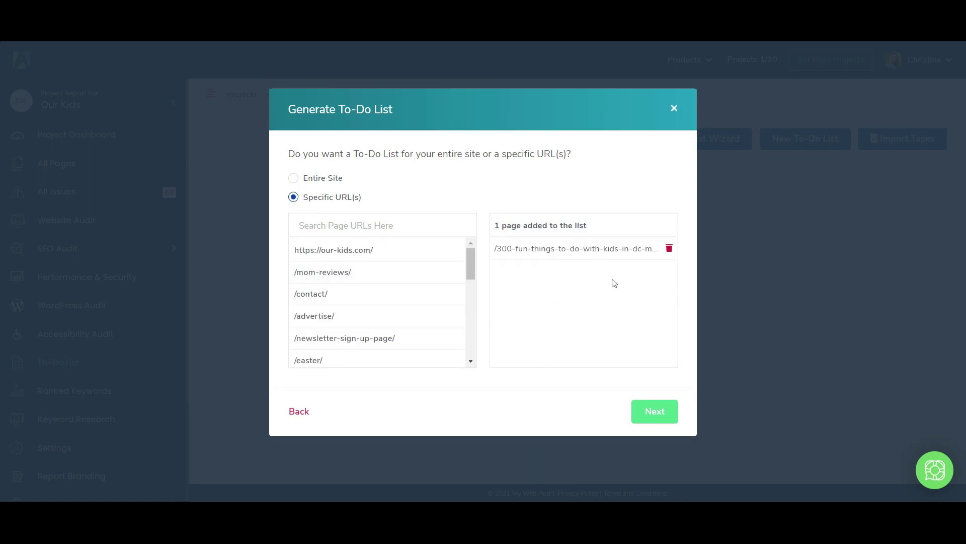
pyautogui.click(670, 248)
pyautogui.click(460, 332)
# - Generate a to-do list named "Medium Impact" that covers the medium-impact issues of the entire site
pyautogui.click(322, 173)
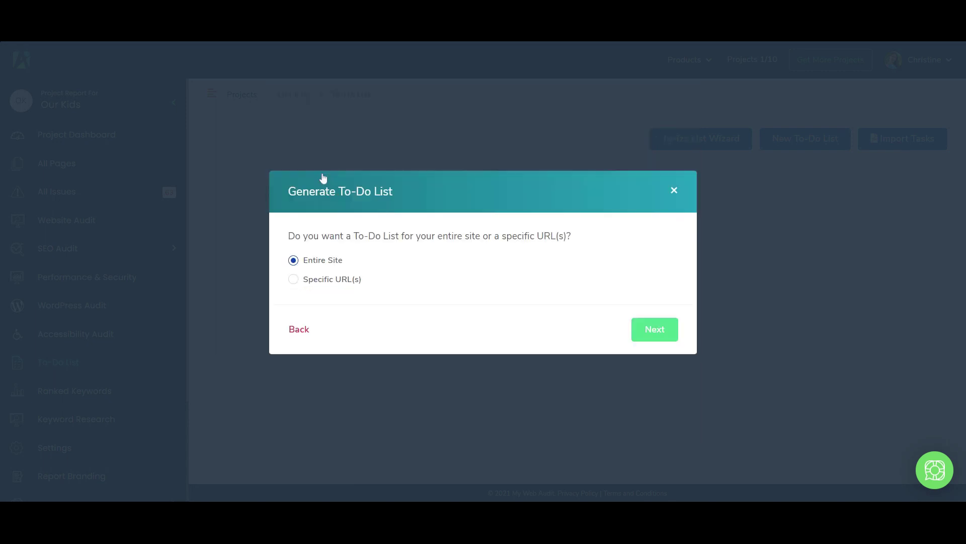
pyautogui.click(655, 334)
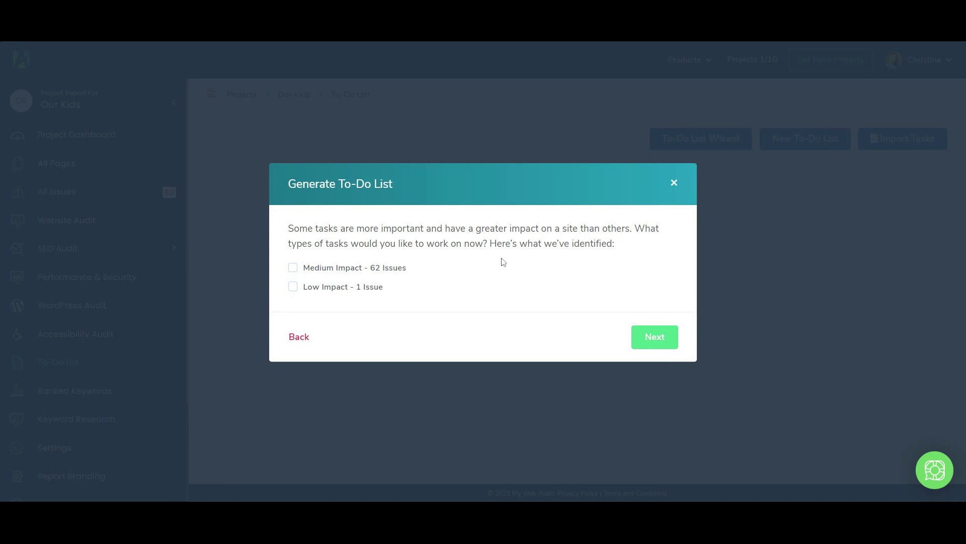
pyautogui.click(295, 270)
pyautogui.click(654, 337)
pyautogui.write('Medium Impact')
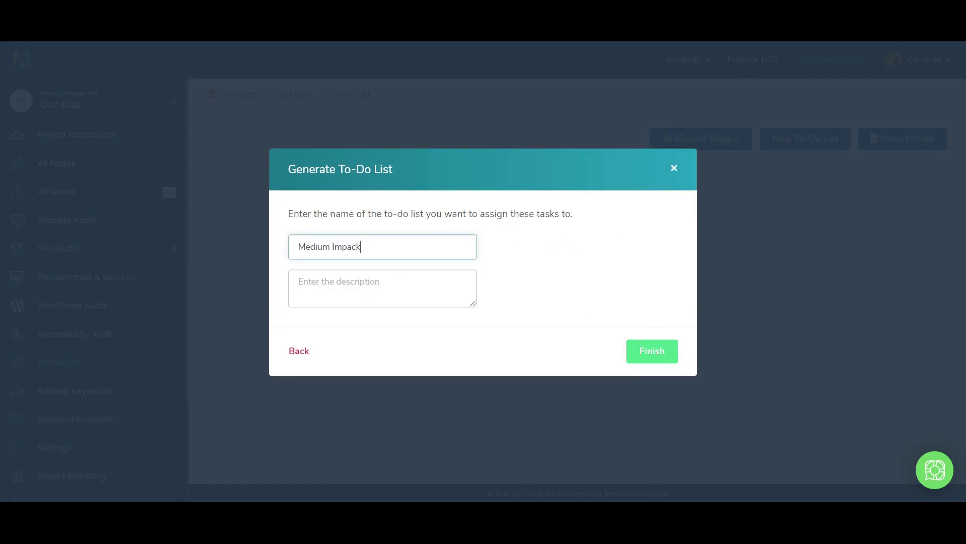
pyautogui.click(647, 358)
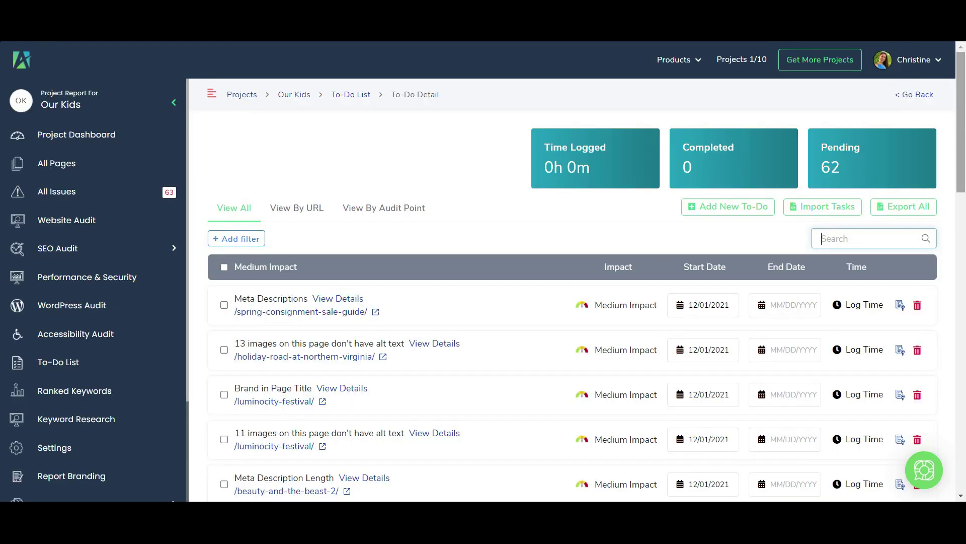
# - Look over the tasks in the Medium Impact to-do list, grouping them by URL and by audit point
pyautogui.moveTo(962, 103)
pyautogui.mouseDown()
pyautogui.moveTo(961, 393)
pyautogui.moveTo(961, 110)
pyautogui.mouseUp()
pyautogui.click(823, 239)
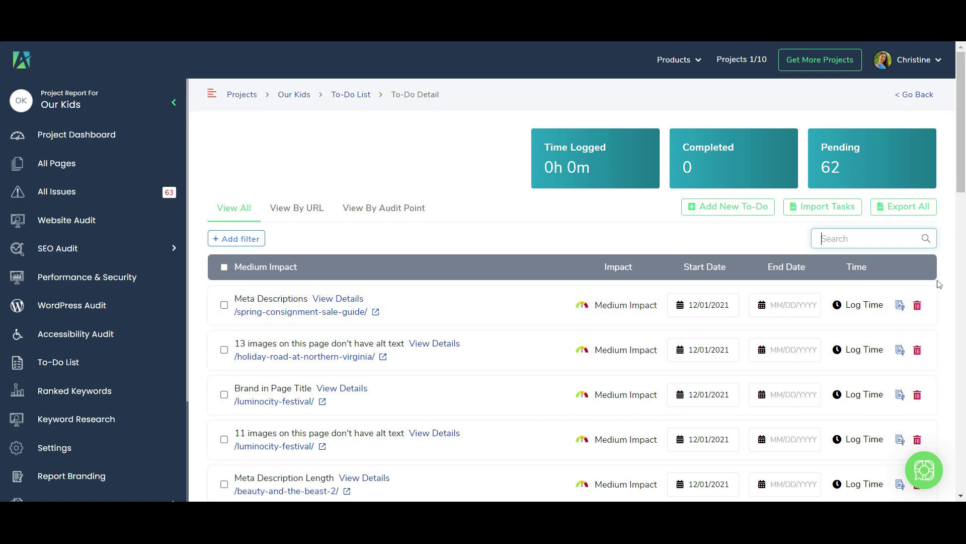
pyautogui.click(900, 305)
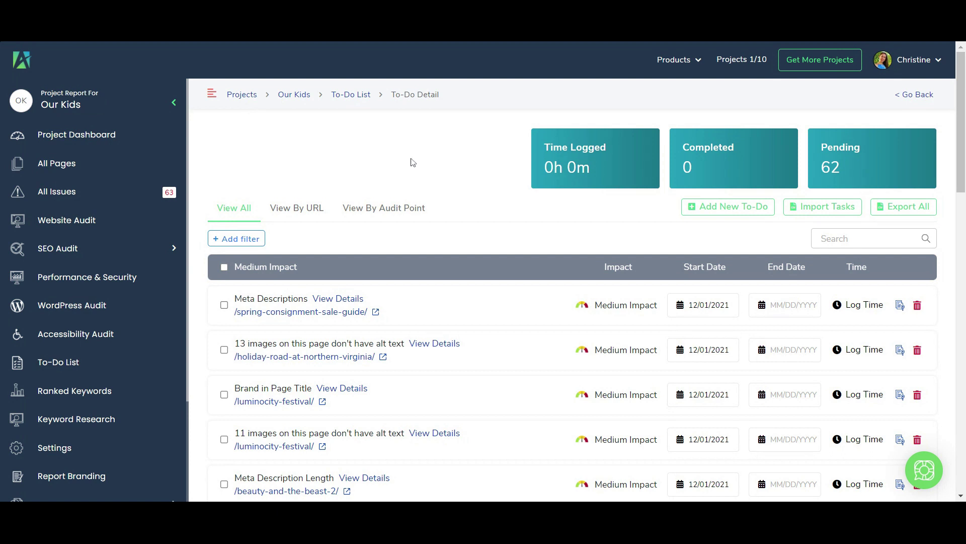
pyautogui.click(290, 216)
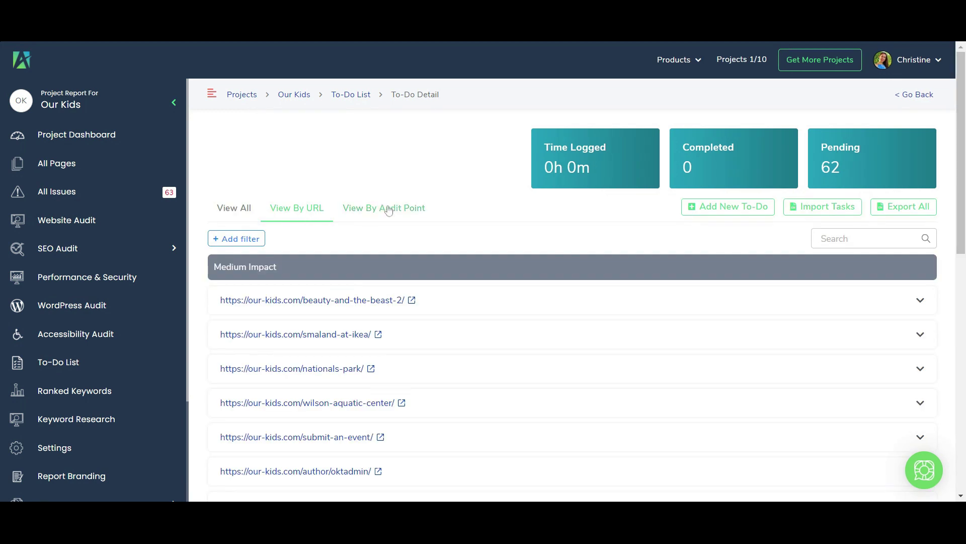
pyautogui.click(389, 210)
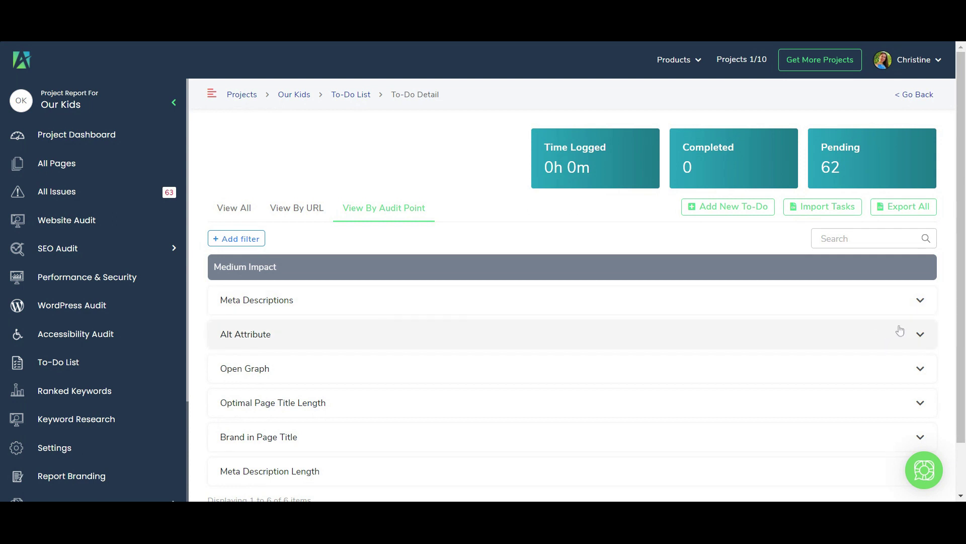
# - Examine the pages listed under the Alt Attribute audit point, collapse the group and return to the view of all tasks
pyautogui.click(921, 336)
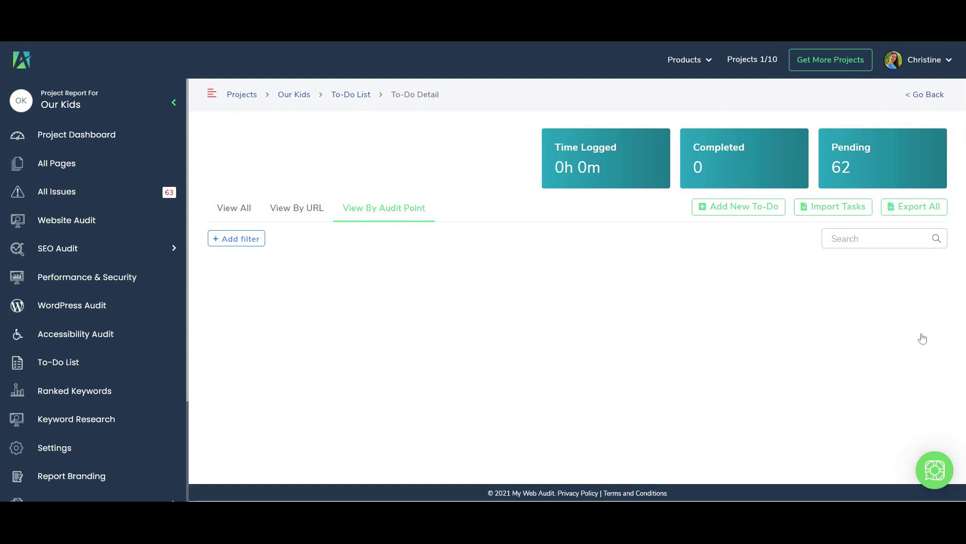
pyautogui.scroll(-5, 571, 318)
pyautogui.scroll(1, 572, 317)
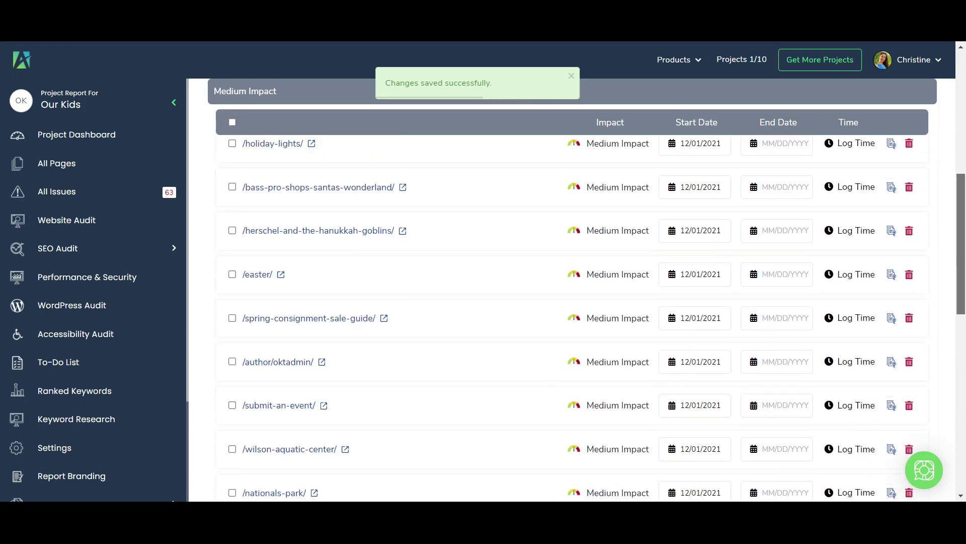
pyautogui.scroll(5, 572, 318)
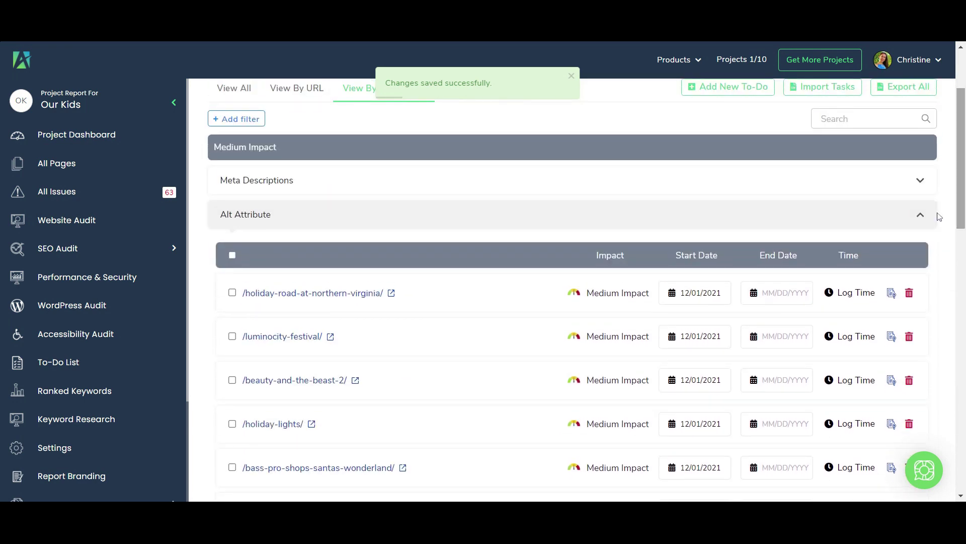
pyautogui.click(921, 214)
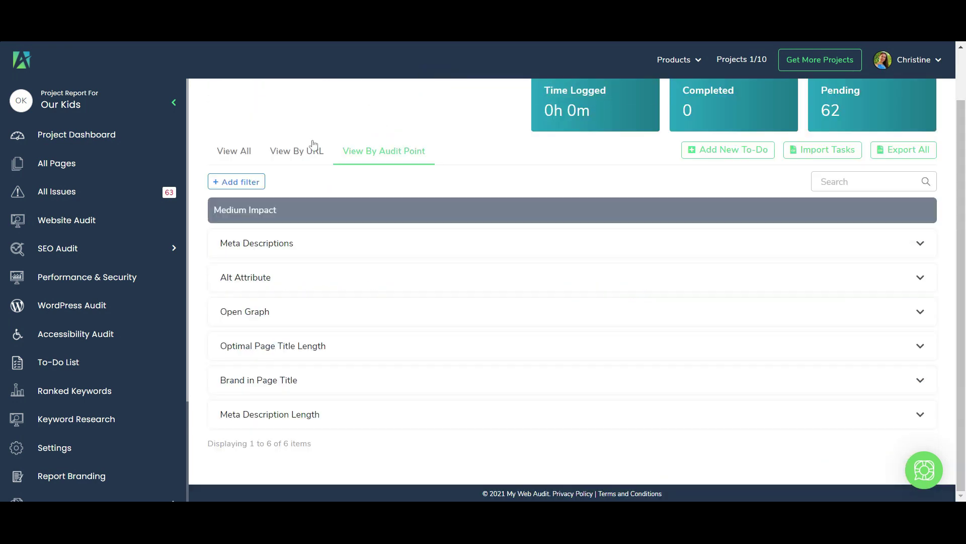
pyautogui.click(244, 153)
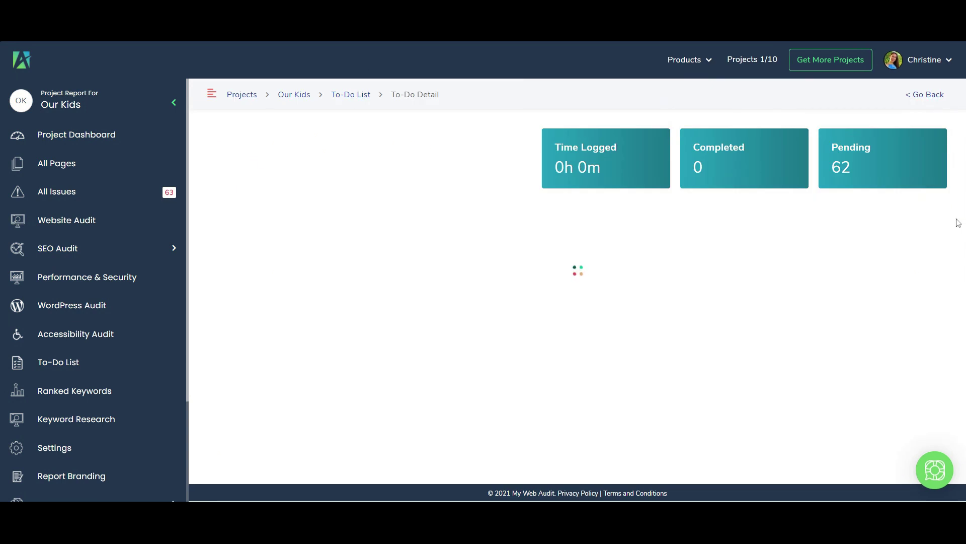
# - Look through the available reports and open the Project To-Do's & Status report, closing its dialog without making a to-do list public
pyautogui.scroll(-3, 187, 251)
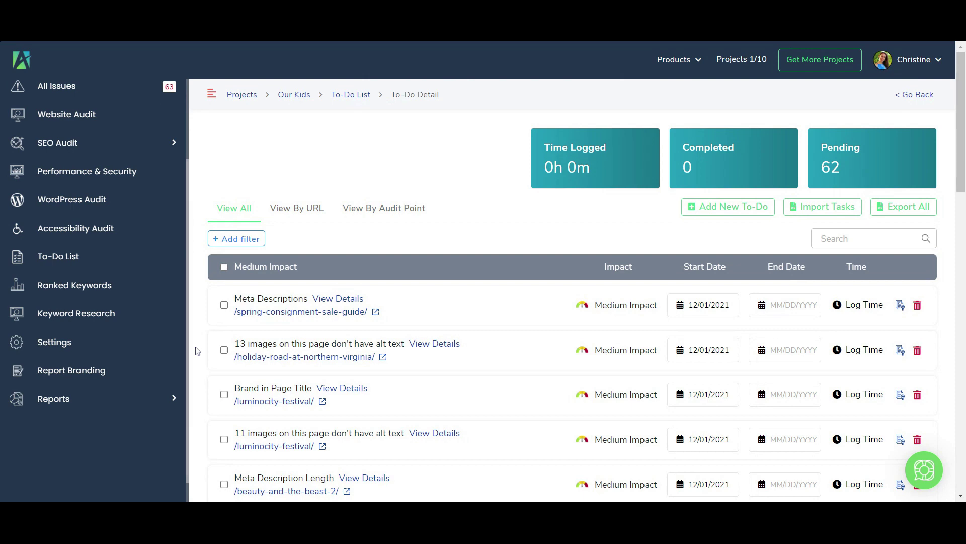
pyautogui.click(174, 399)
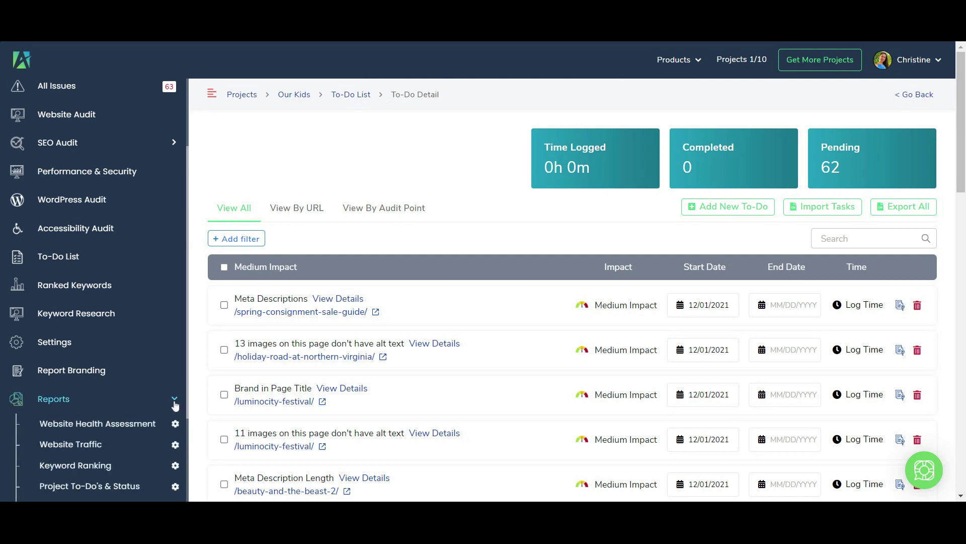
pyautogui.scroll(-2, 188, 433)
pyautogui.scroll(-2, 188, 438)
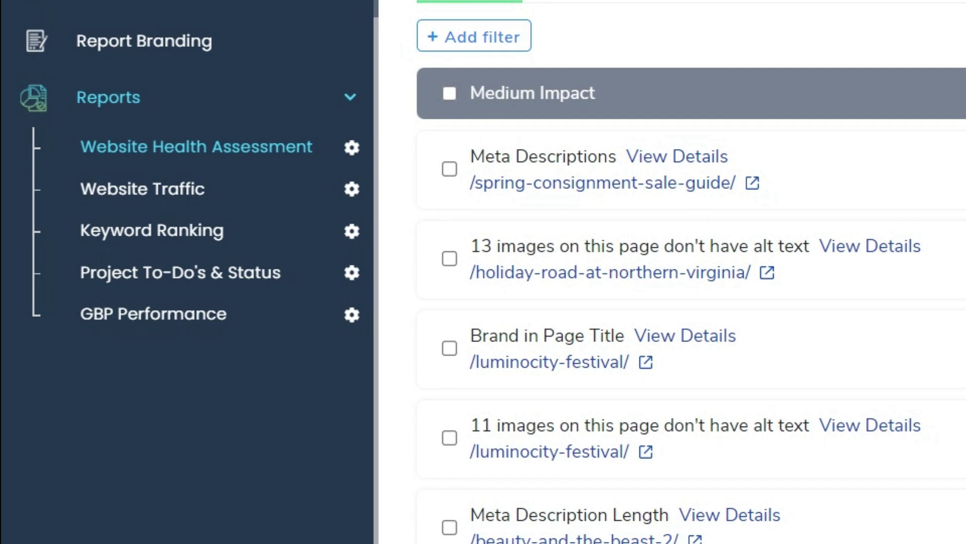
pyautogui.click(198, 285)
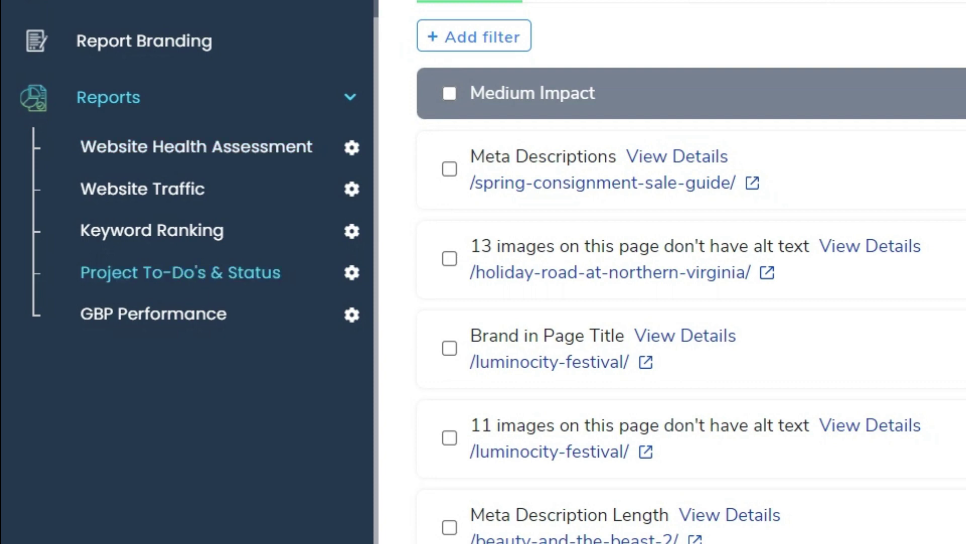
pyautogui.click(194, 291)
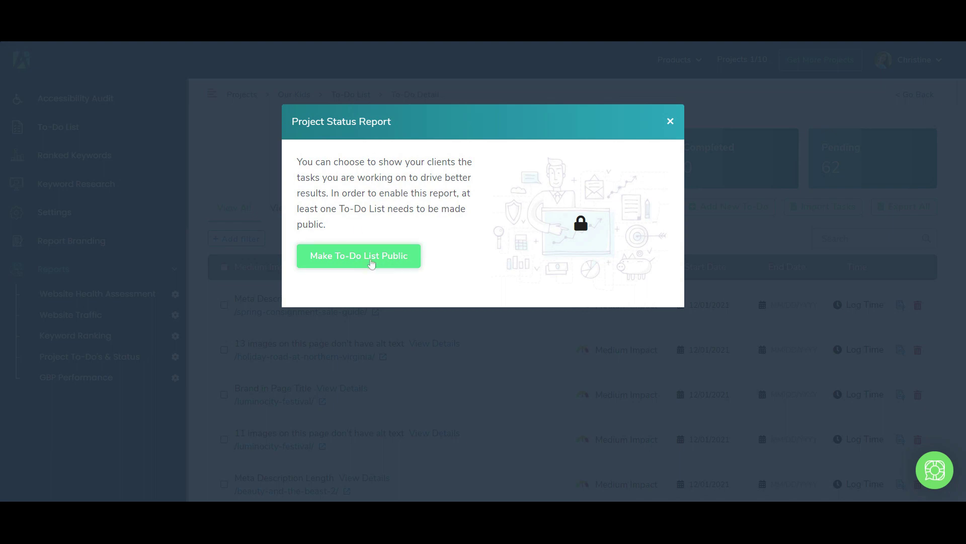
pyautogui.click(671, 122)
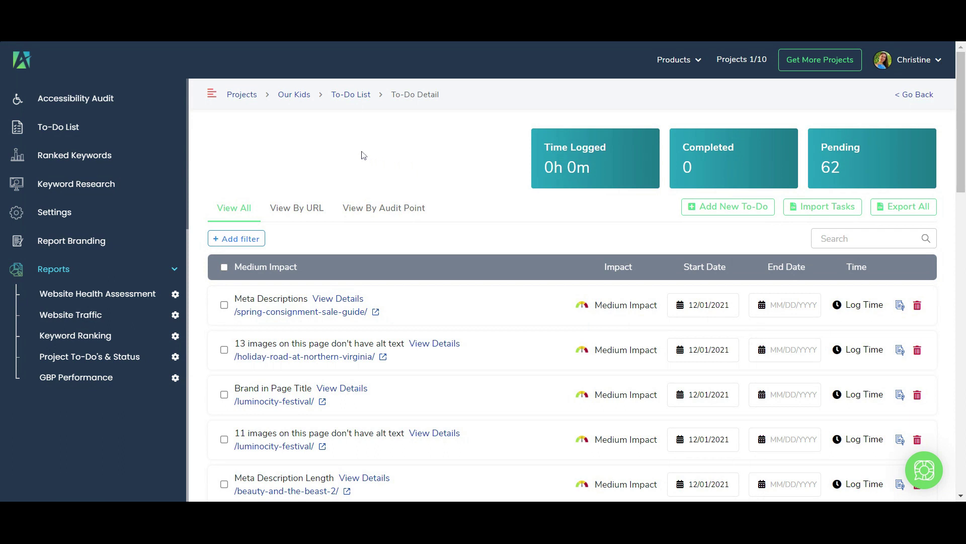
pyautogui.scroll(1, 188, 241)
pyautogui.moveTo(189, 241); pyautogui.dragTo(189, 119)
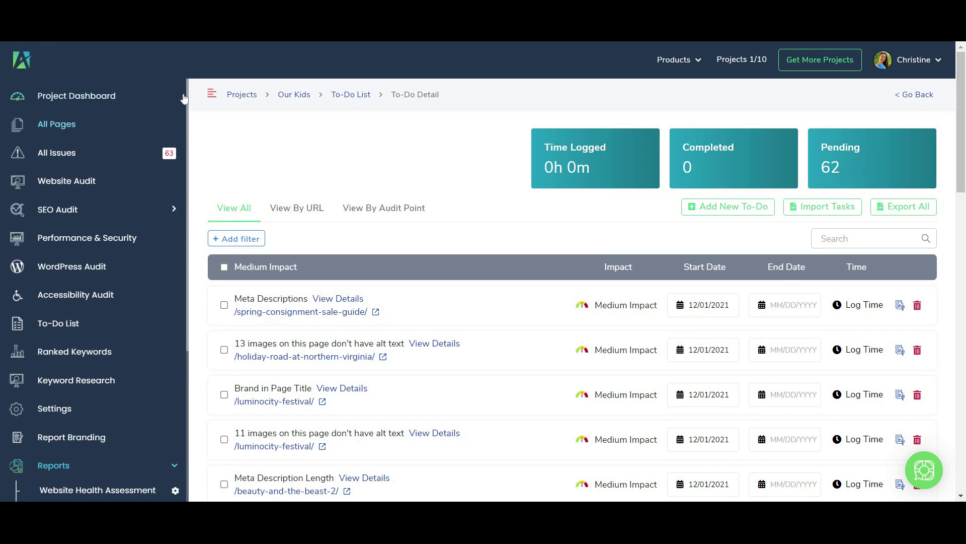